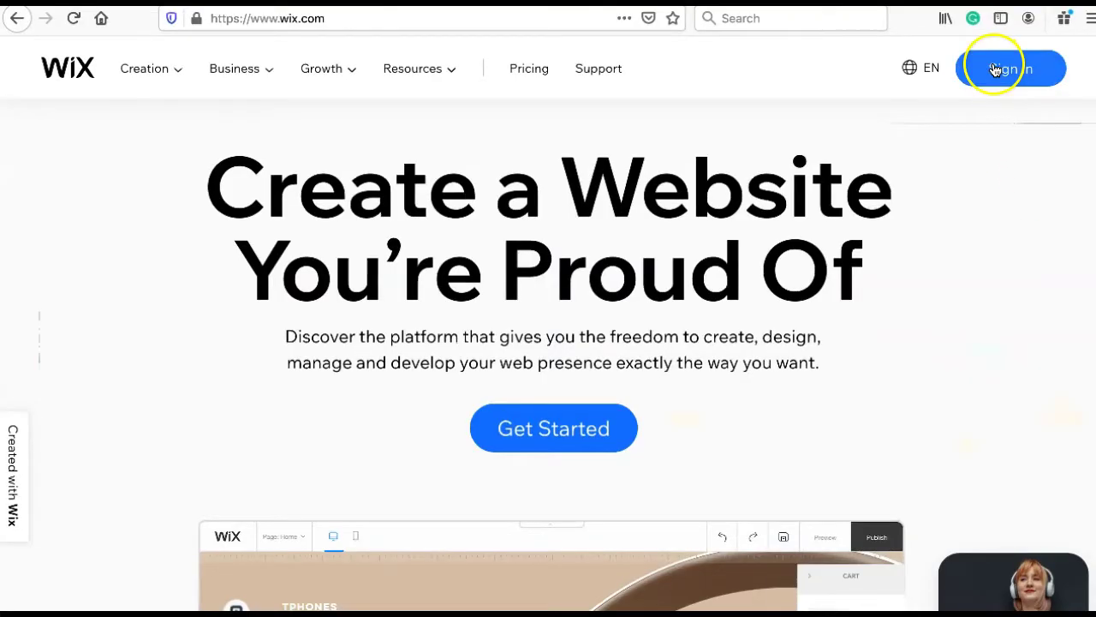
Log in to Wix and open Store Products > Products for the Mindful Transf site
click(995, 69)
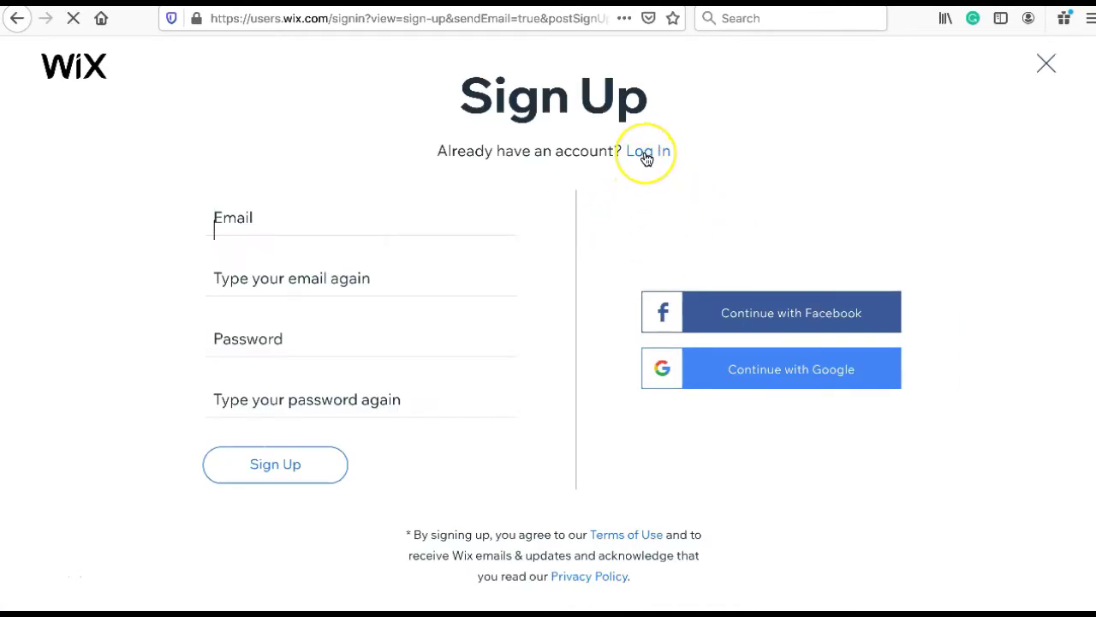
click(646, 151)
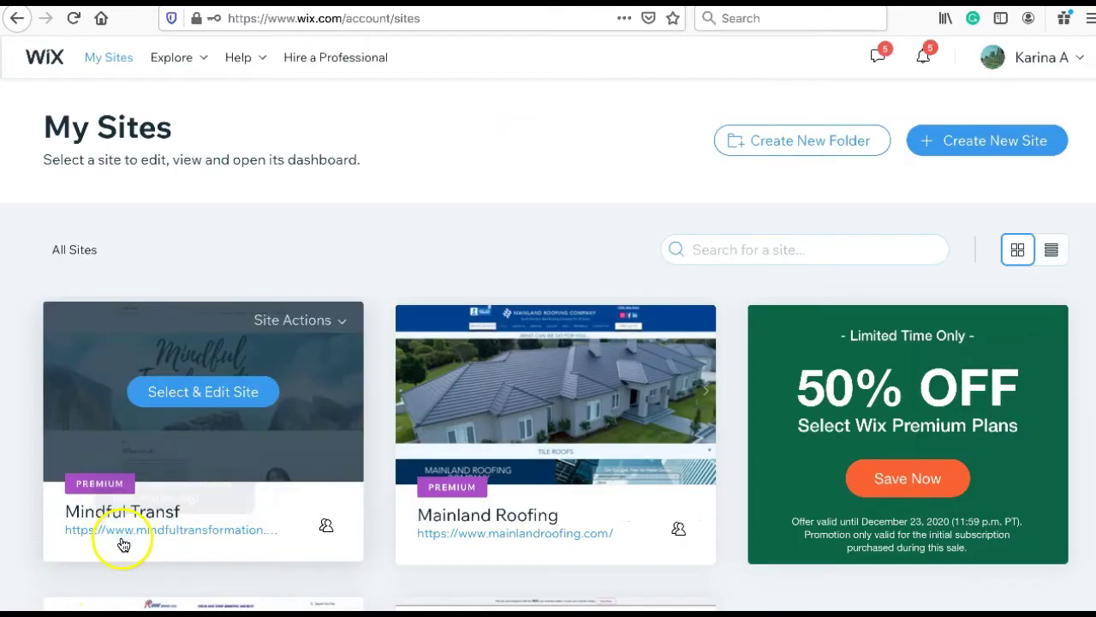
mouse_move(555, 385)
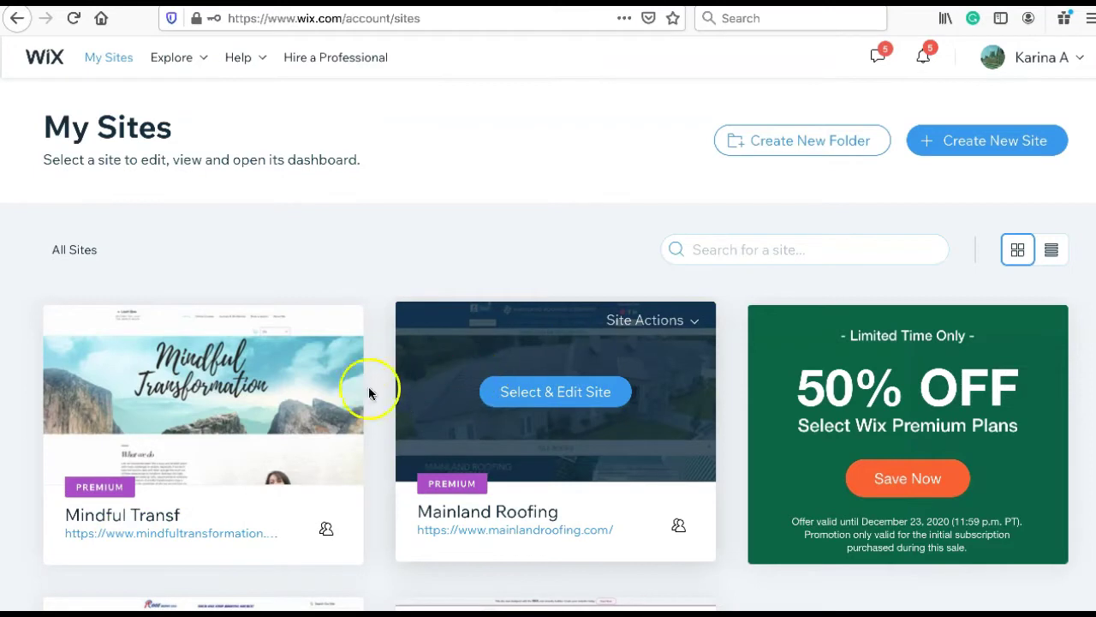
scroll(358, 395, down, 2)
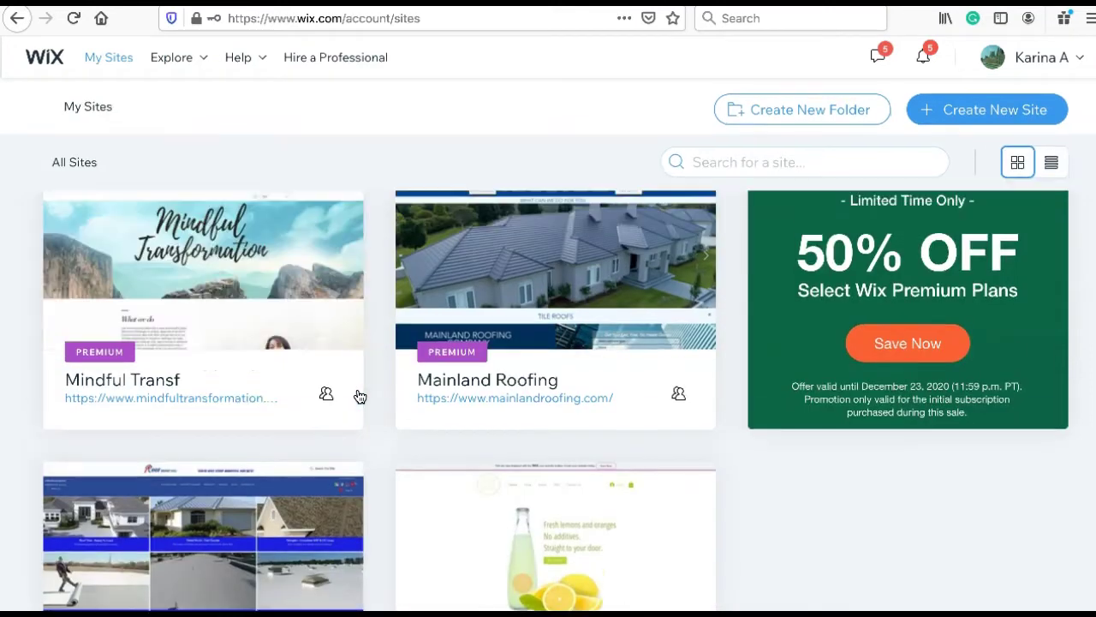
scroll(355, 392, up, 2)
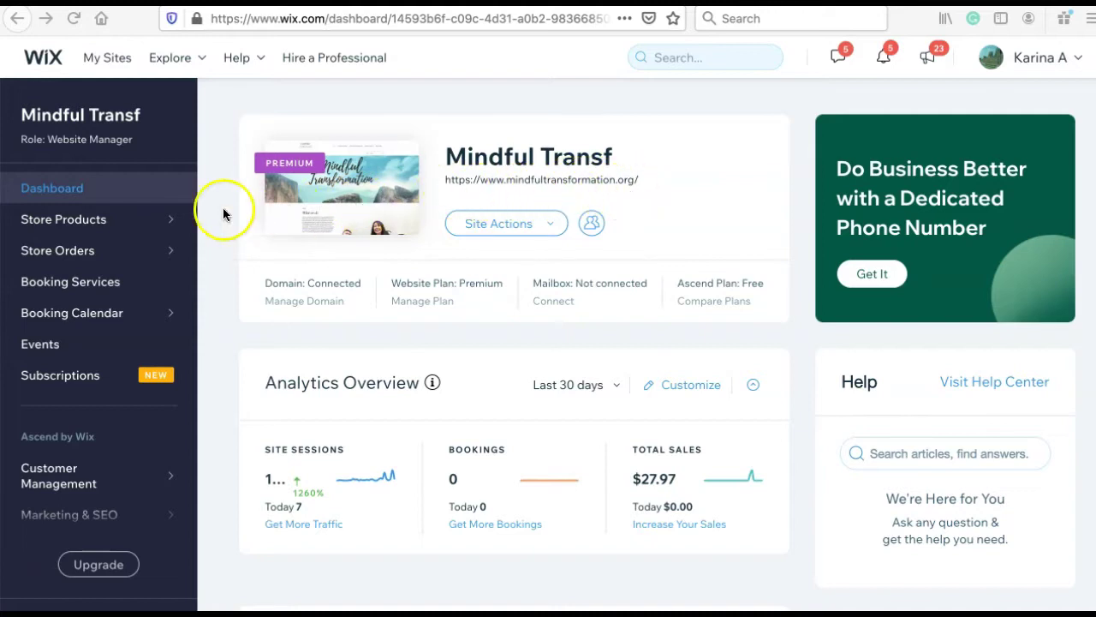
click(95, 227)
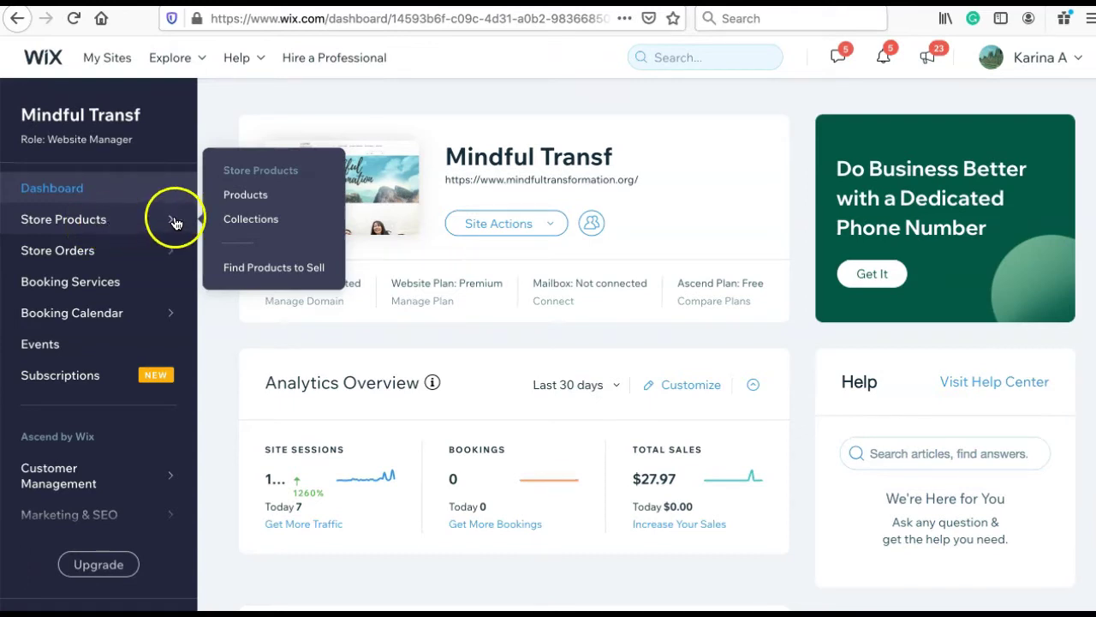
click(234, 206)
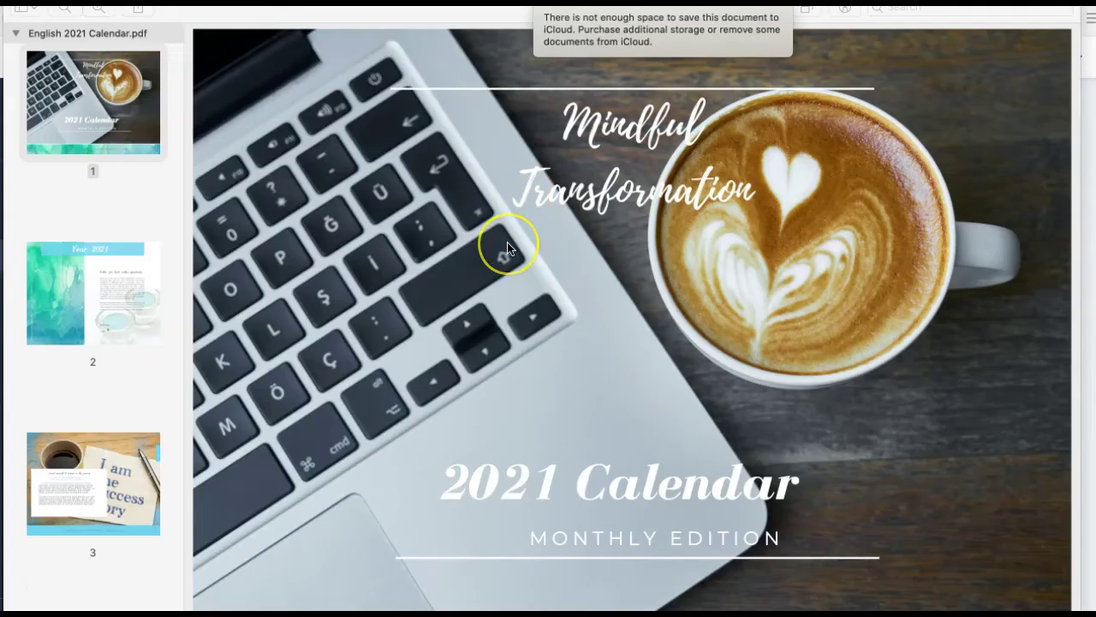
Scroll through English 2021 Calendar.pdf in Preview, pages 1 to 5
scroll(508, 248, down, 2)
scroll(508, 243, down, 3)
scroll(508, 243, down, 1)
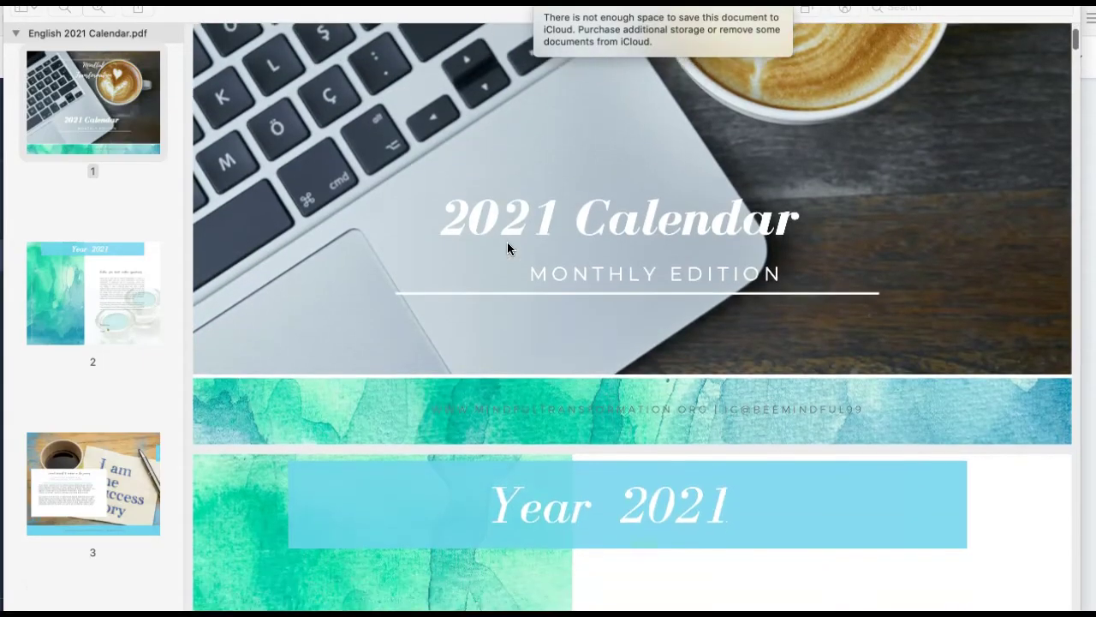
scroll(508, 243, down, 4)
scroll(508, 243, down, 4)
scroll(507, 248, down, 1)
scroll(507, 249, down, 5)
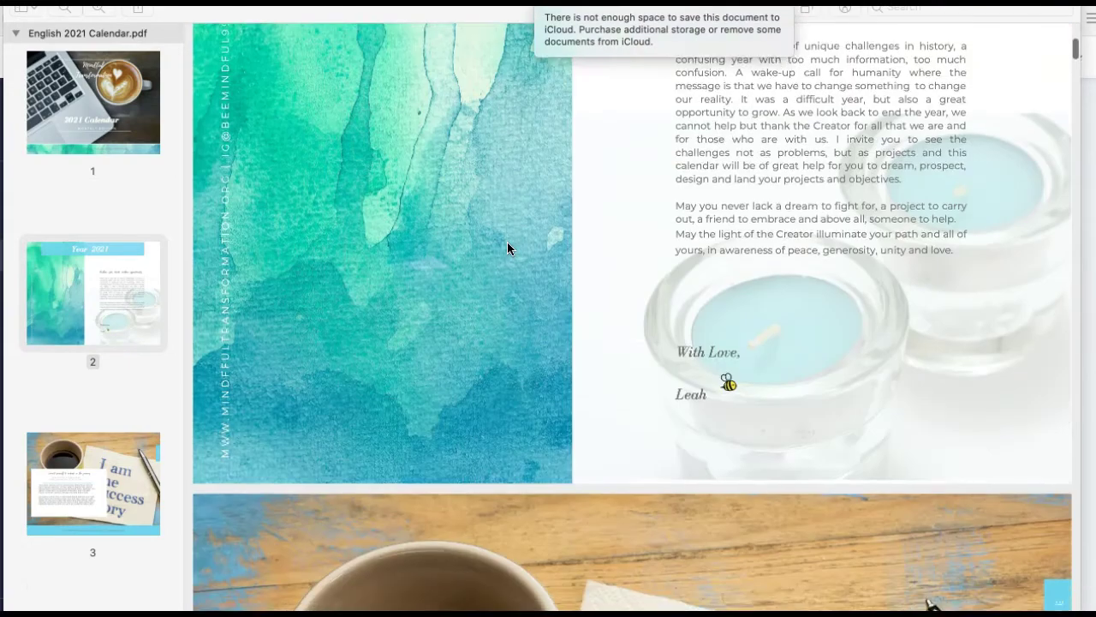
scroll(507, 248, down, 4)
scroll(507, 248, down, 1)
scroll(507, 248, down, 5)
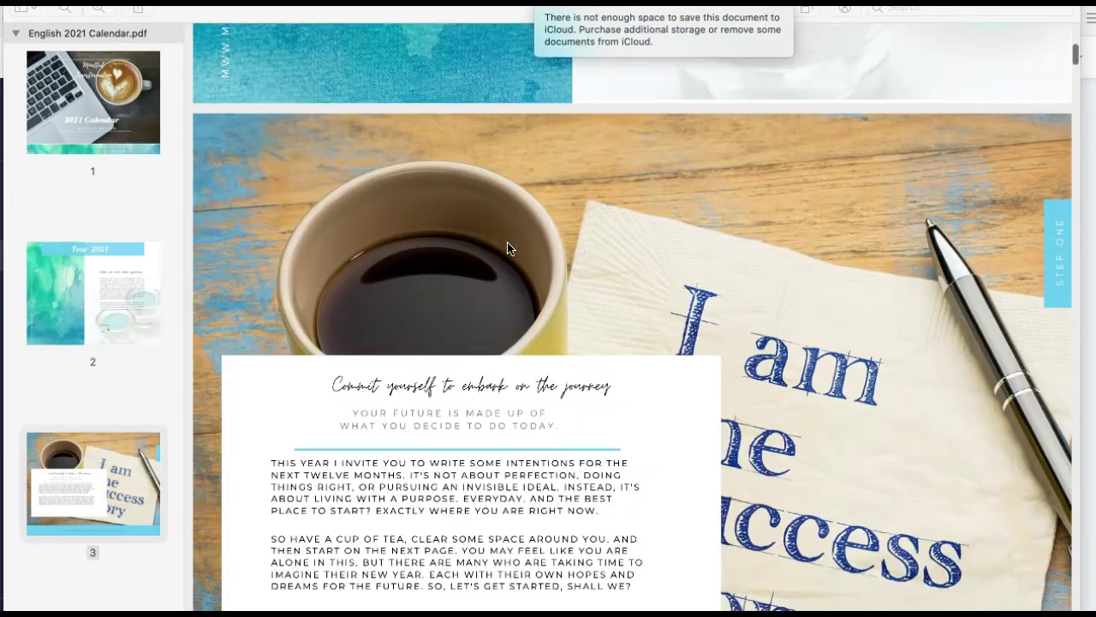
scroll(507, 248, down, 4)
scroll(507, 248, down, 5)
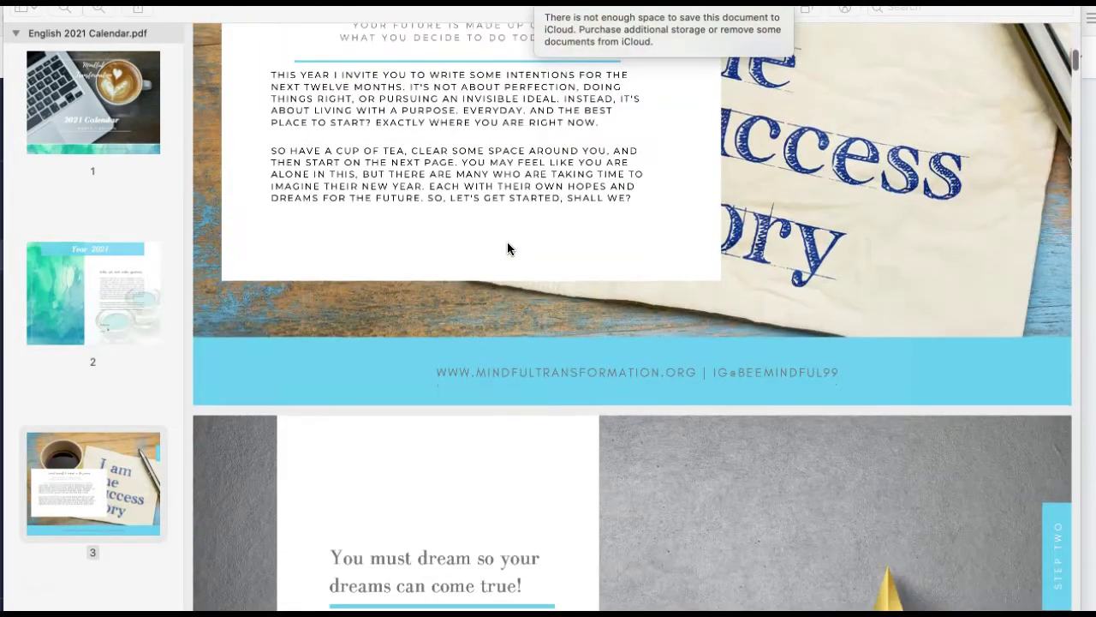
scroll(507, 248, down, 4)
scroll(507, 249, down, 1)
scroll(508, 244, down, 3)
scroll(507, 243, down, 1)
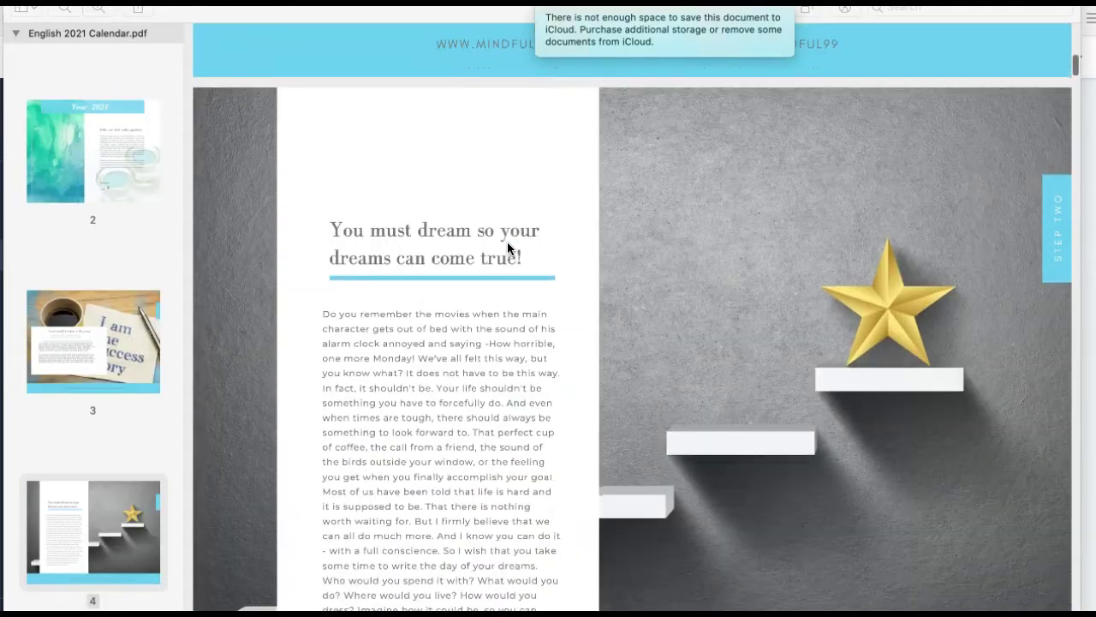
scroll(508, 243, down, 2)
scroll(508, 243, down, 3)
scroll(507, 248, down, 2)
scroll(506, 248, down, 1)
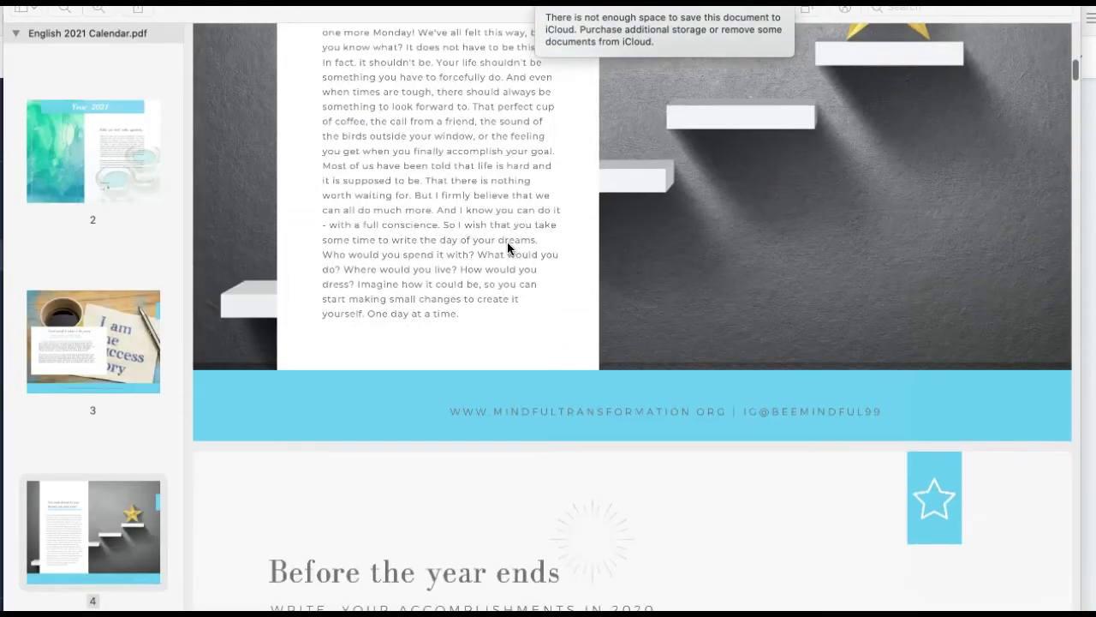
scroll(507, 247, down, 1)
scroll(506, 248, down, 3)
scroll(507, 245, down, 4)
scroll(507, 245, down, 1)
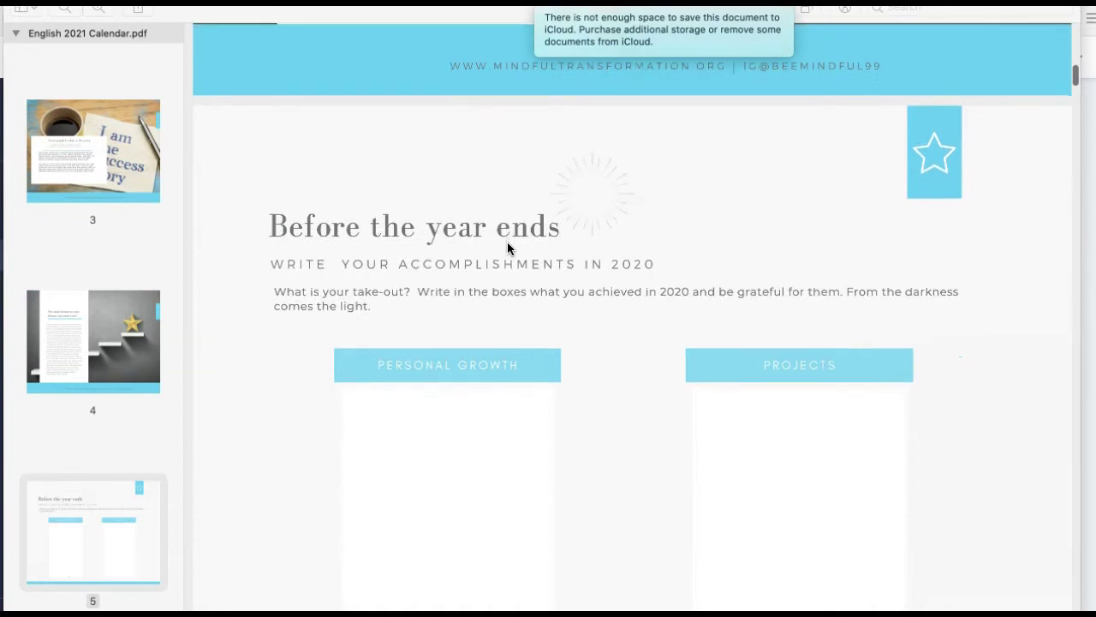
scroll(507, 245, down, 3)
click(334, 374)
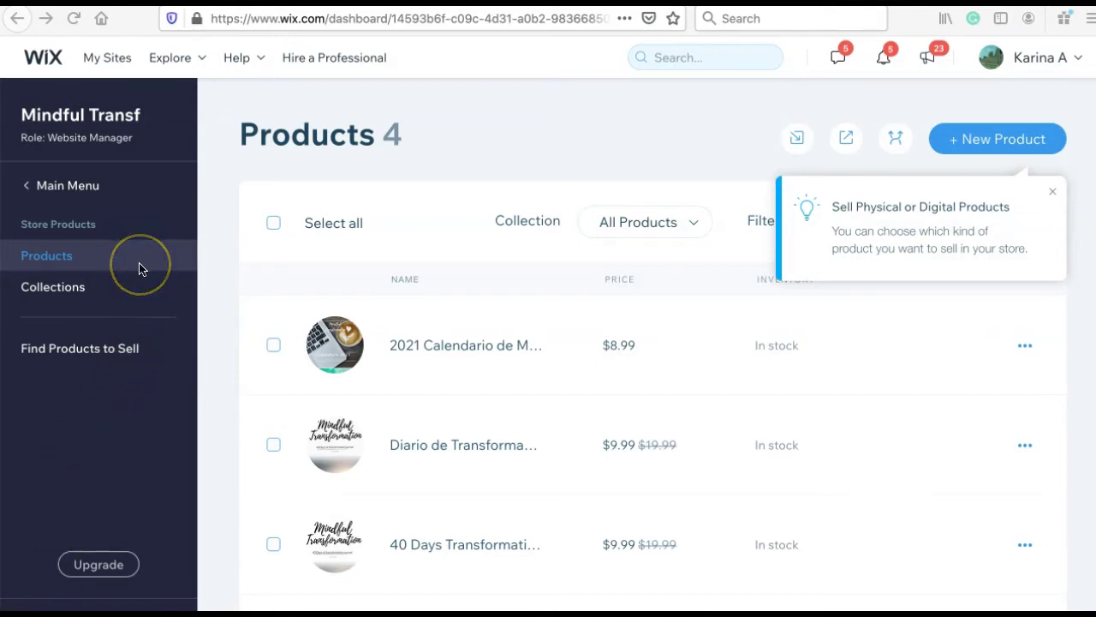
Start a new product from the Wix Products page with + New Product
scroll(265, 303, down, 2)
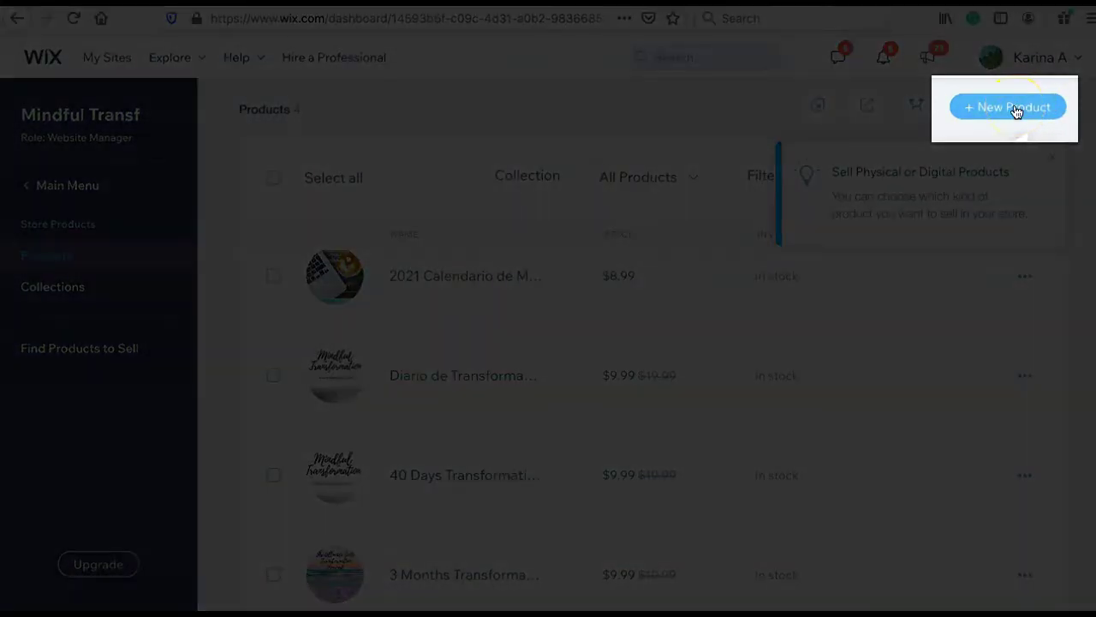
click(1011, 108)
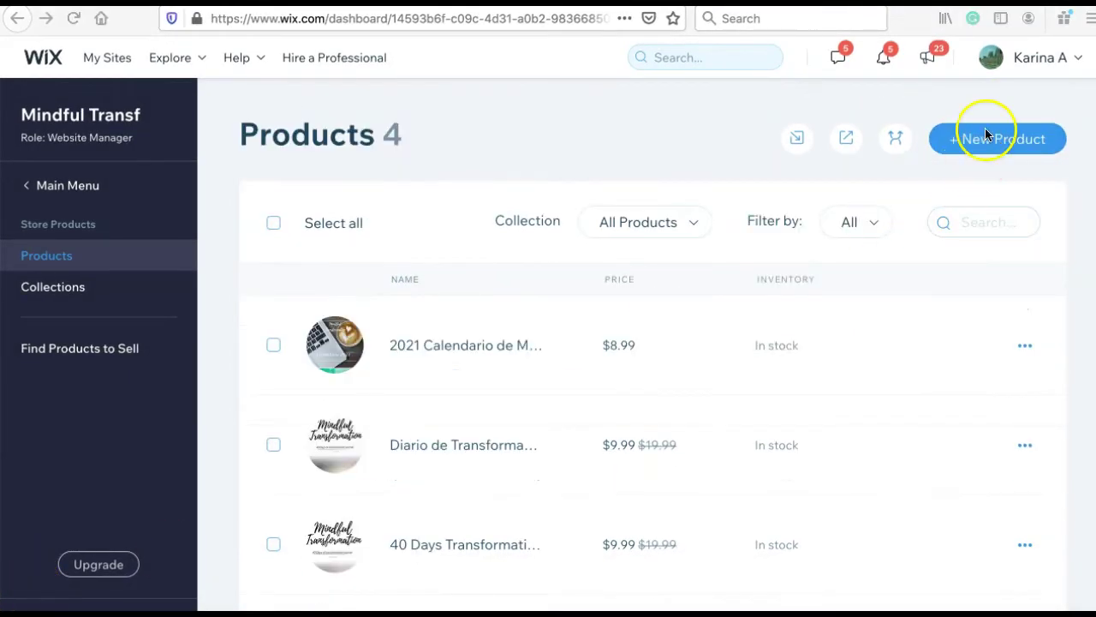
click(985, 134)
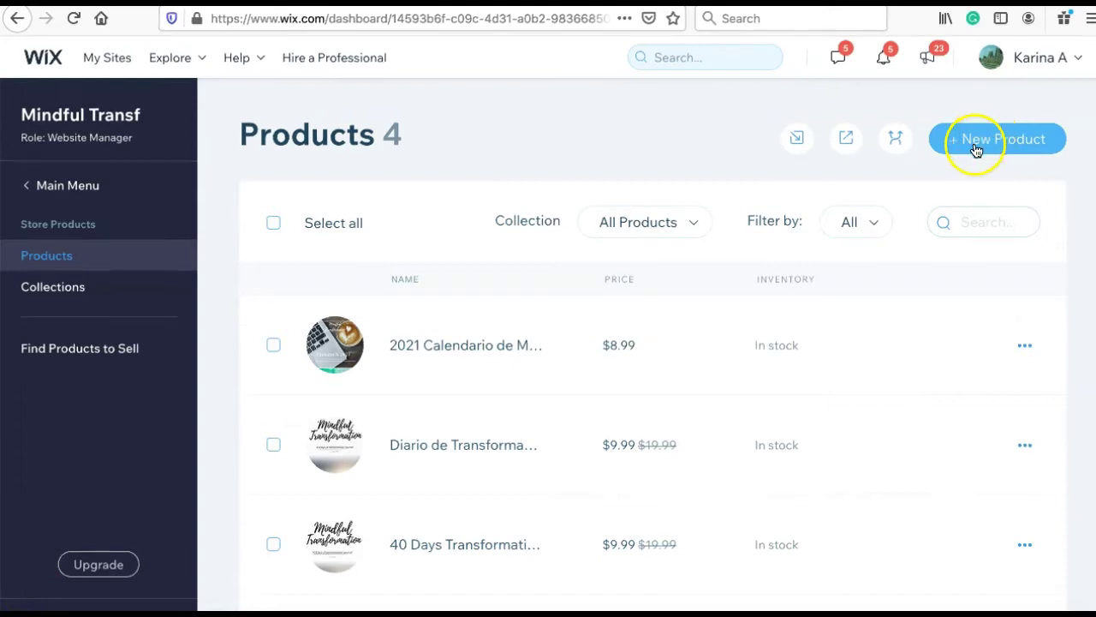
click(986, 135)
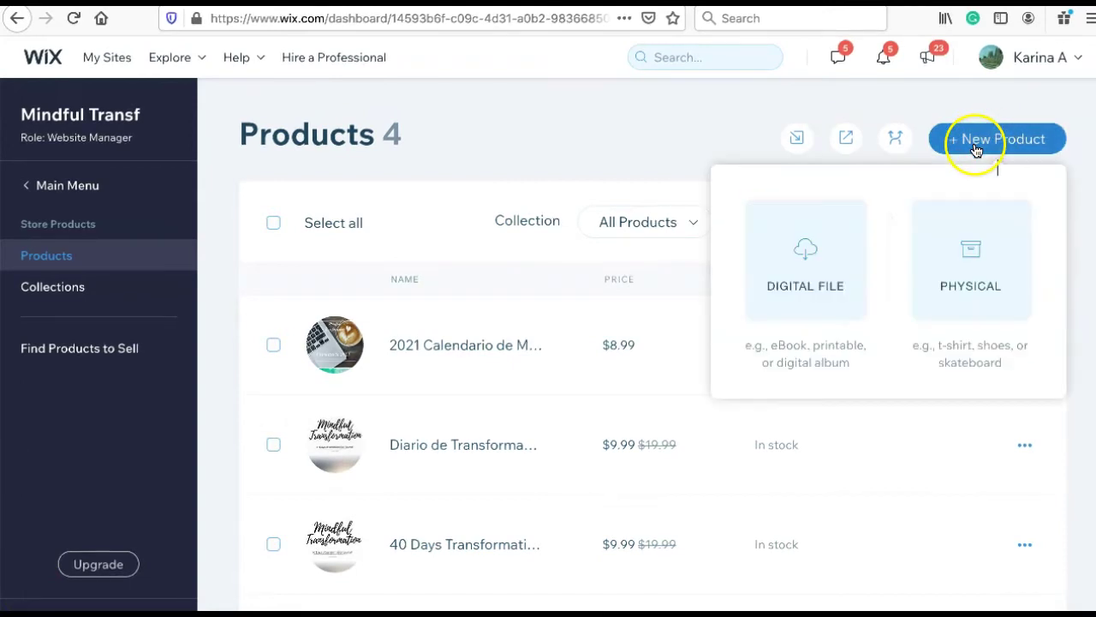
click(835, 255)
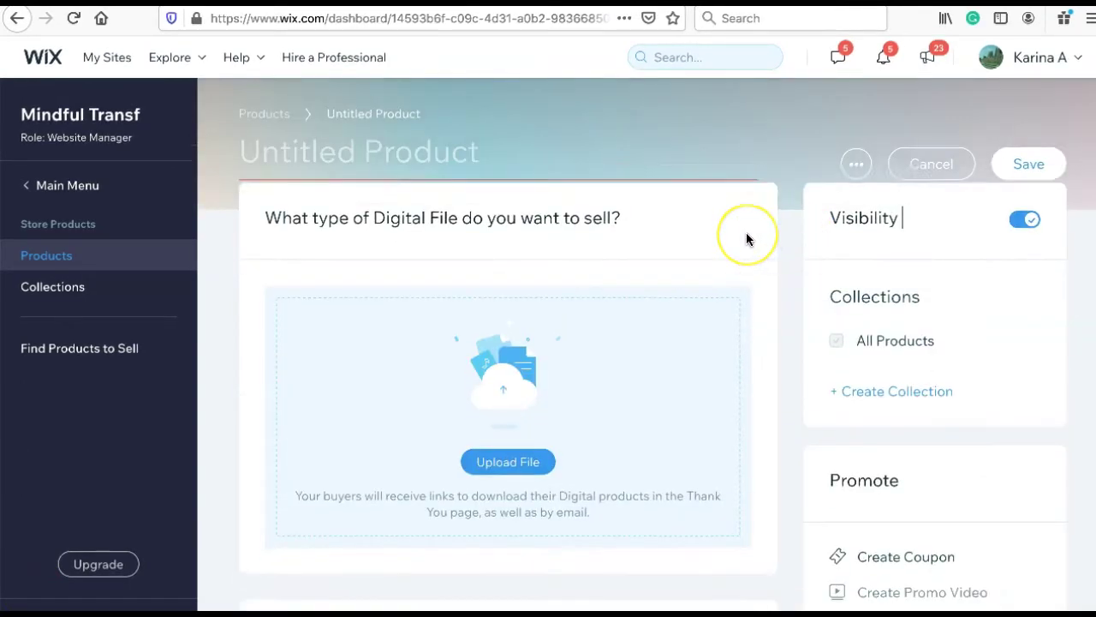
scroll(746, 232, down, 3)
scroll(746, 232, down, 2)
scroll(746, 232, down, 2)
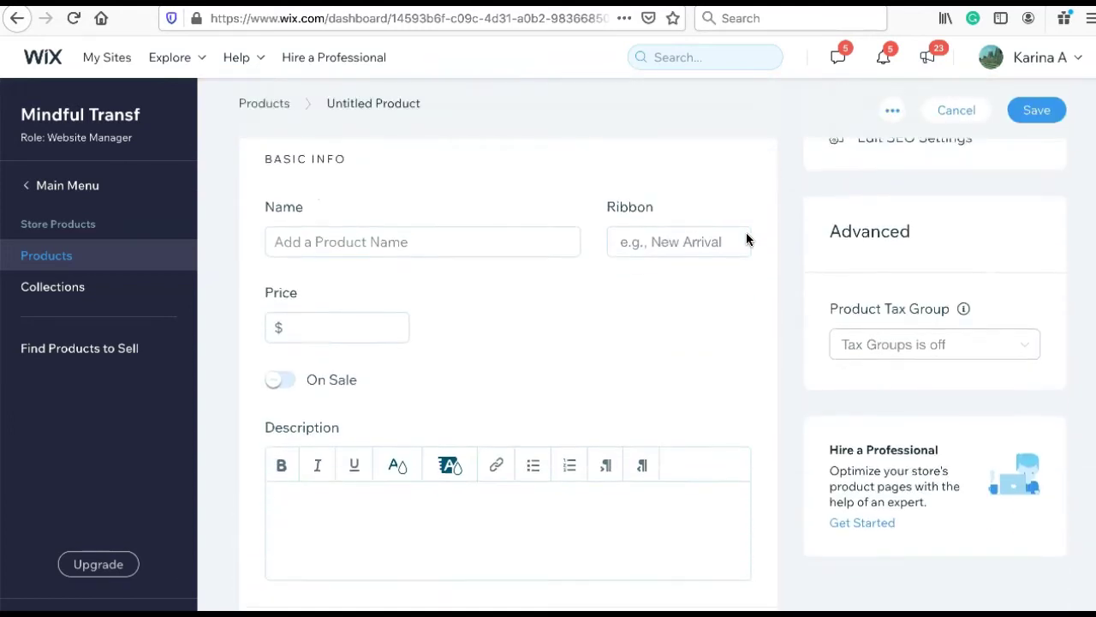
scroll(746, 233, down, 2)
scroll(746, 233, down, 1)
scroll(746, 233, down, 2)
scroll(746, 233, down, 2)
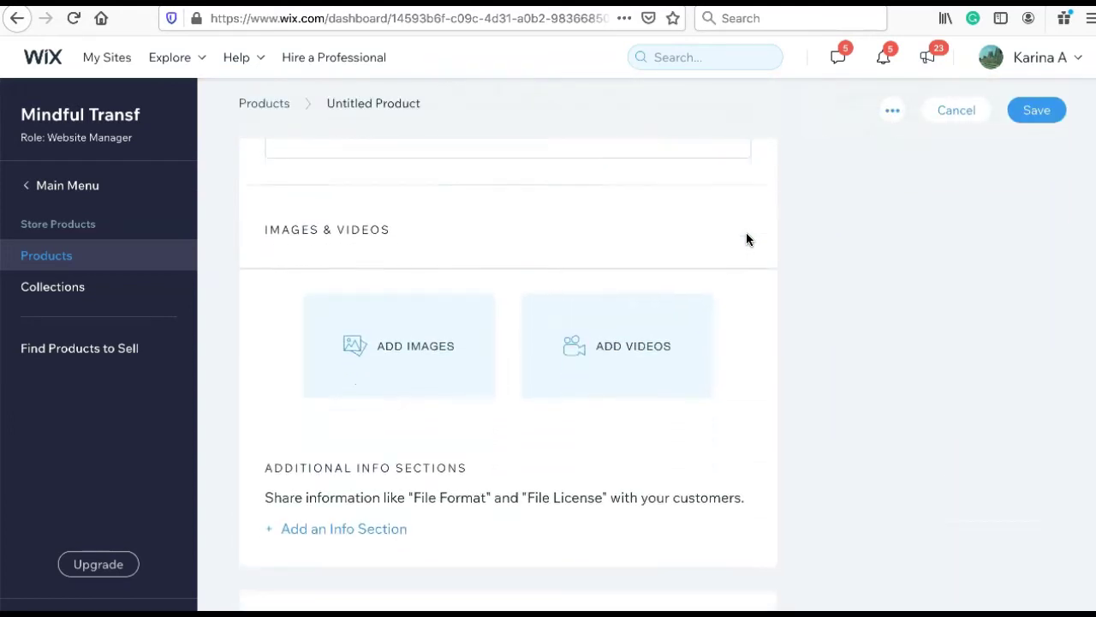
scroll(746, 232, down, 2)
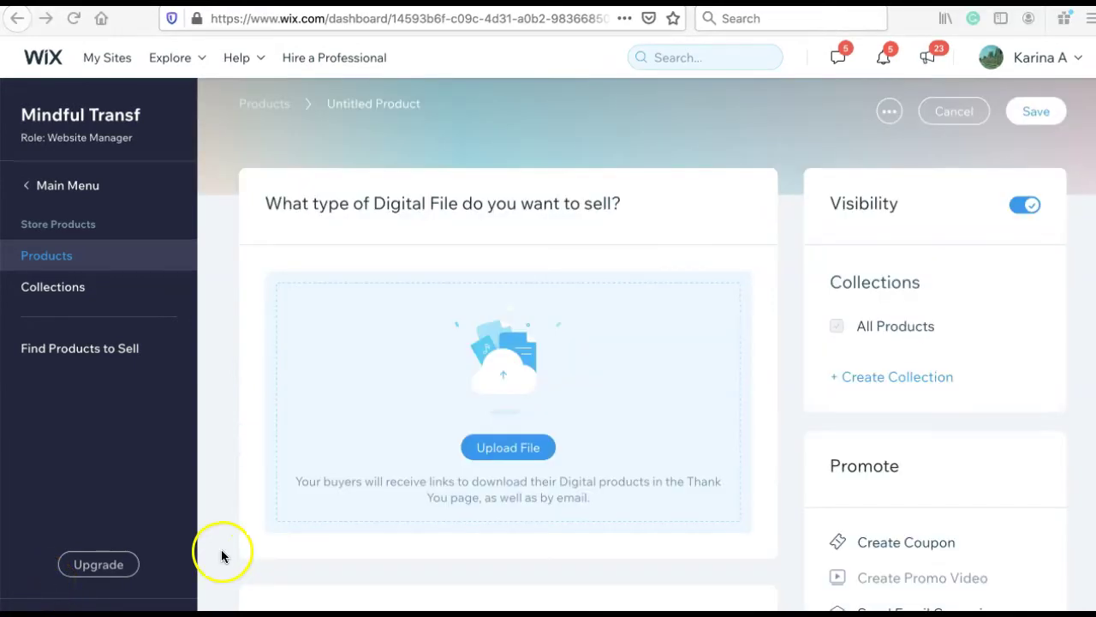
scroll(239, 491, down, 3)
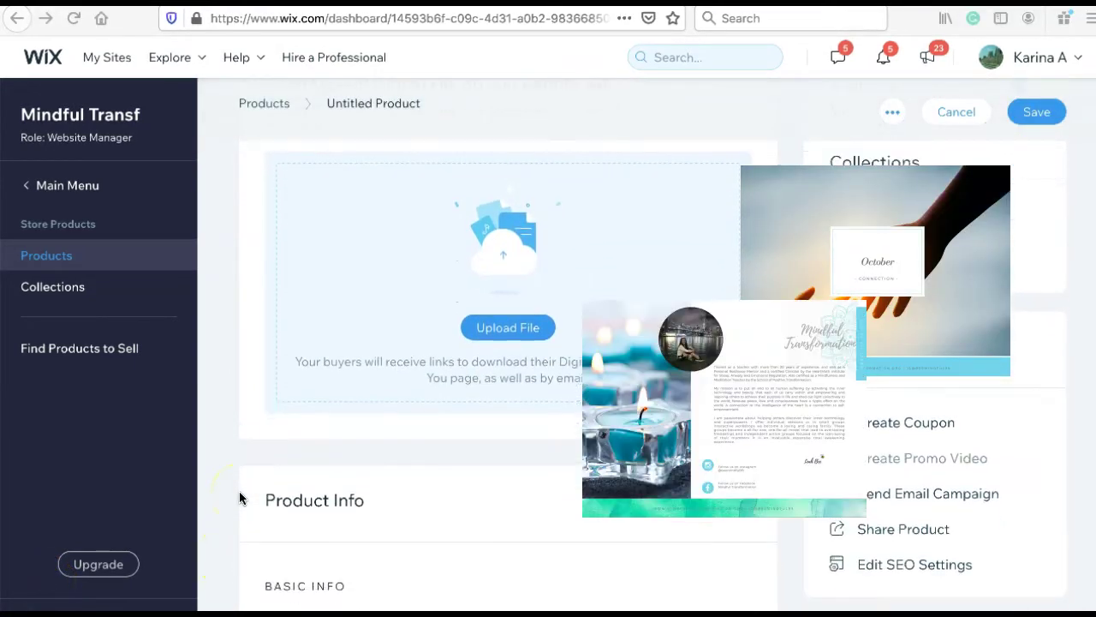
scroll(239, 498, down, 2)
scroll(239, 497, down, 1)
scroll(239, 498, down, 2)
scroll(239, 497, down, 2)
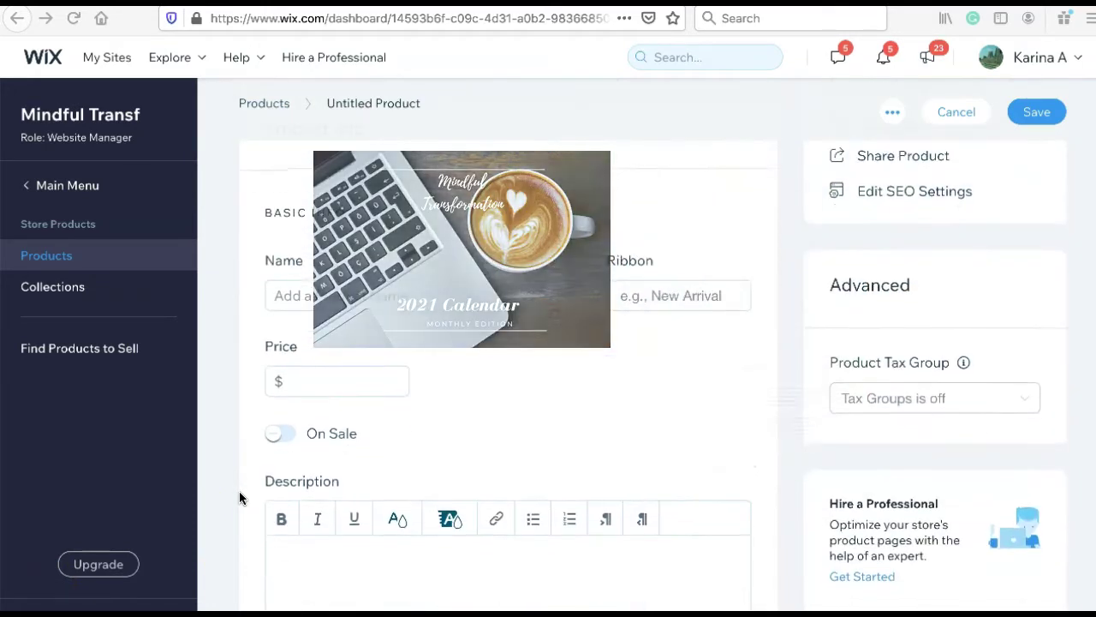
scroll(240, 497, down, 2)
scroll(240, 498, down, 3)
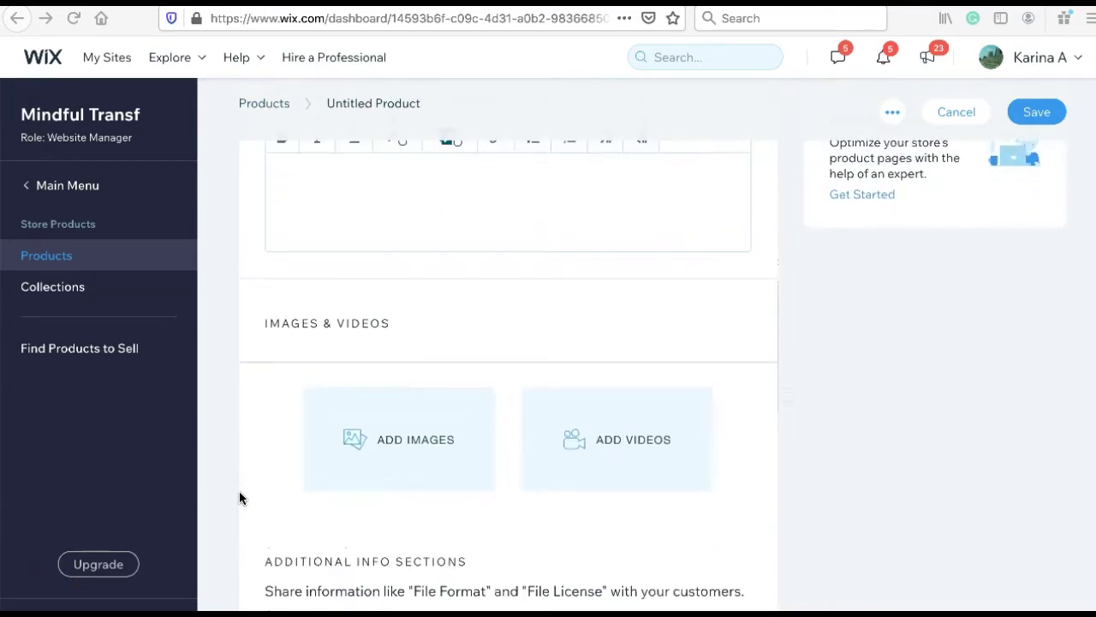
scroll(239, 492, up, 1)
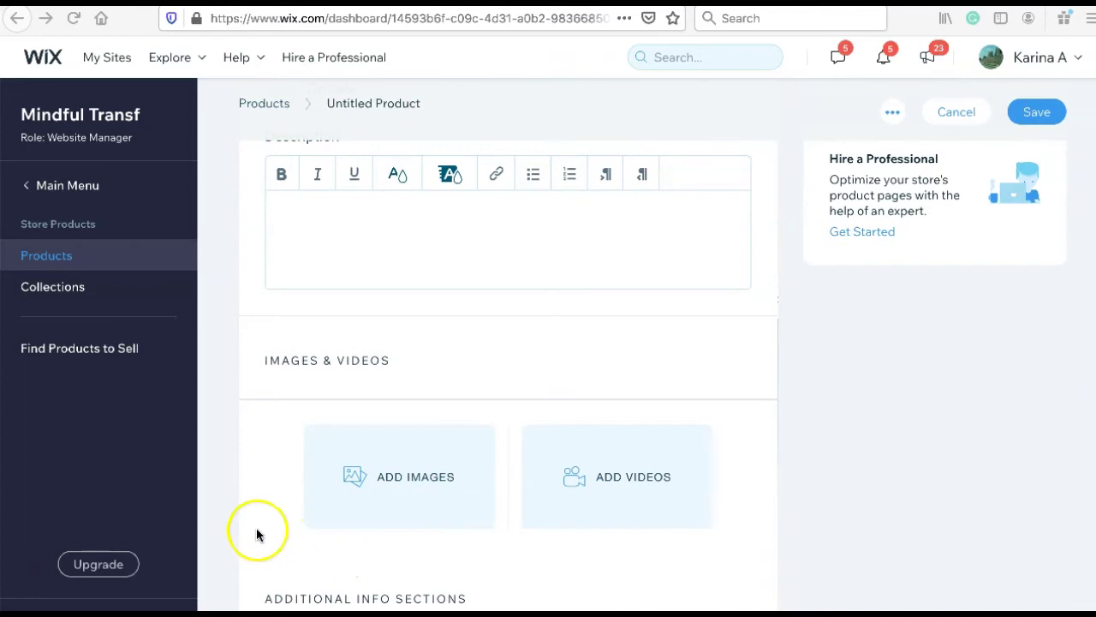
scroll(256, 528, down, 2)
scroll(256, 527, up, 3)
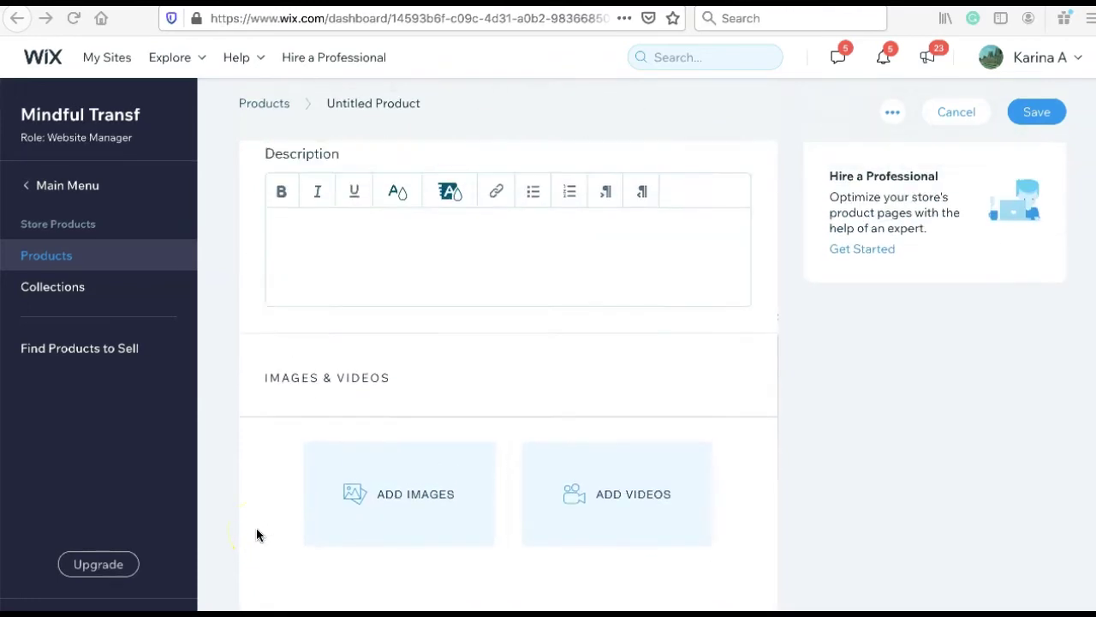
scroll(256, 535, up, 1)
scroll(256, 535, up, 2)
scroll(256, 534, up, 2)
scroll(256, 534, up, 3)
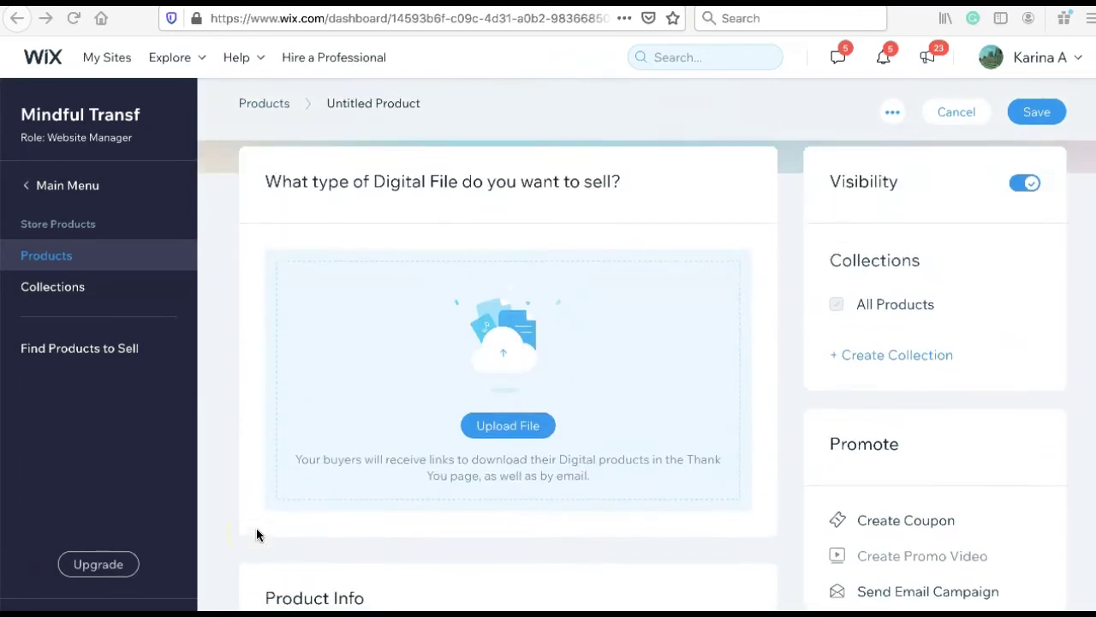
click(233, 540)
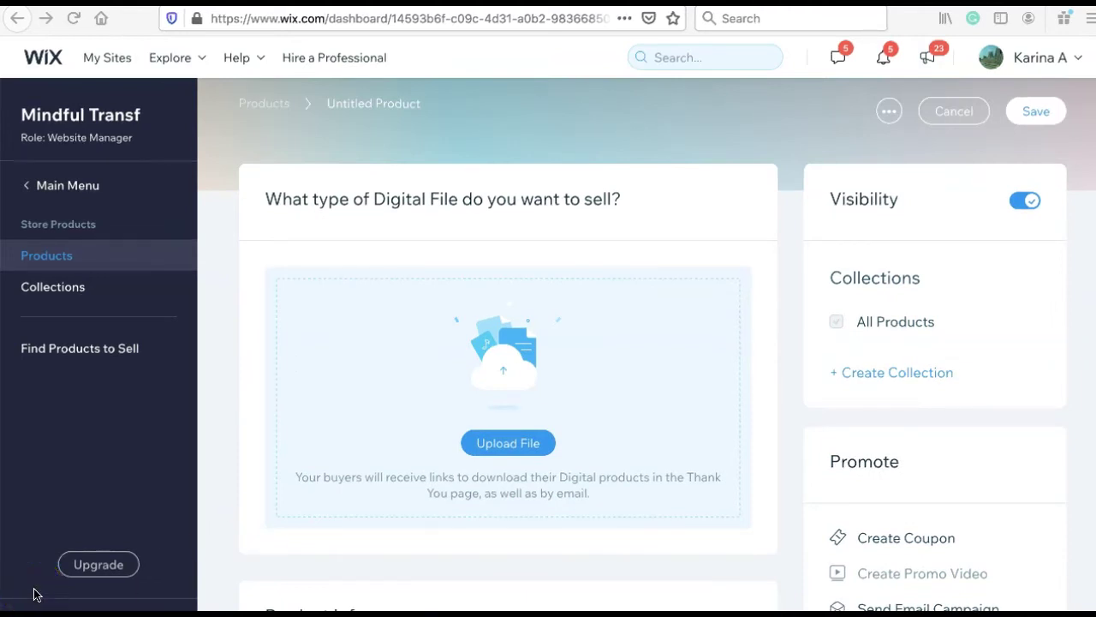
Begin attaching a Document-type digital file and bring up the Upload Media panel
click(505, 443)
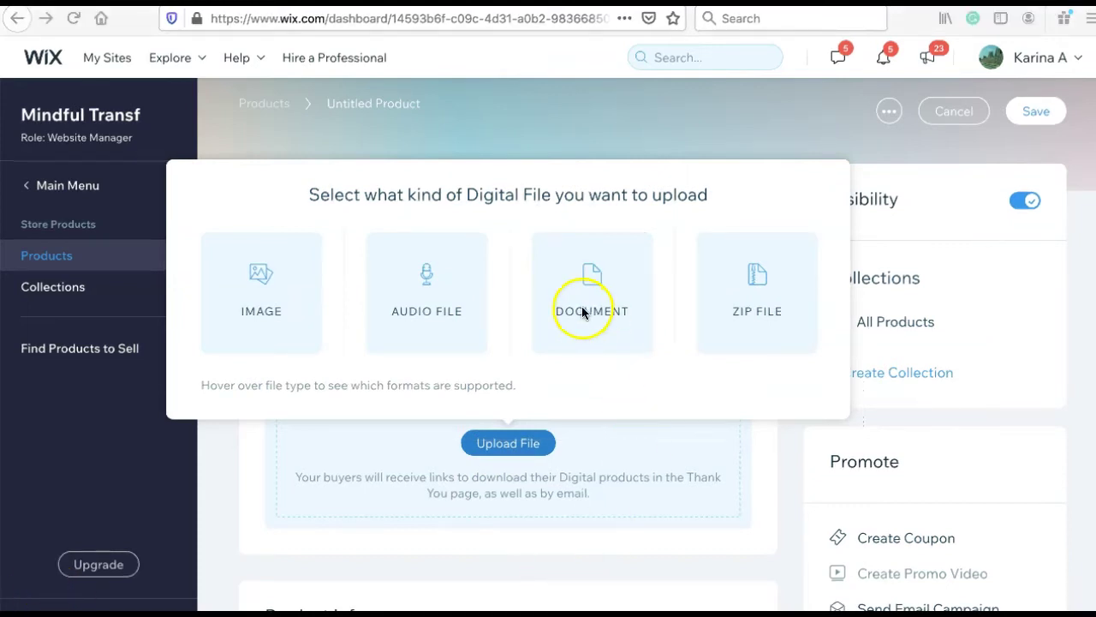
mouse_move(592, 293)
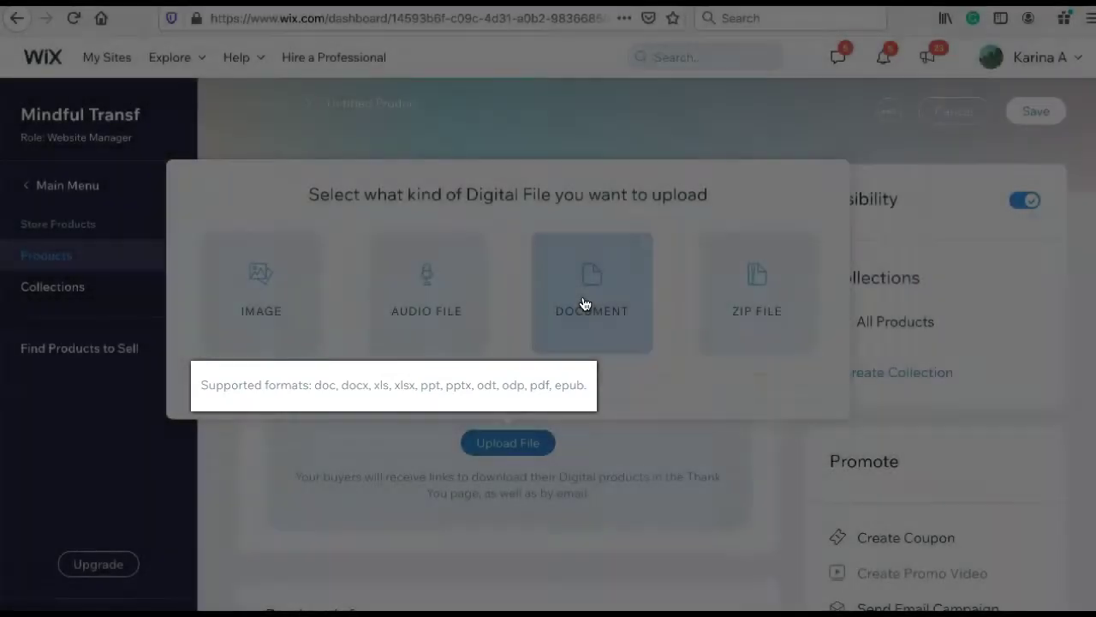
click(582, 304)
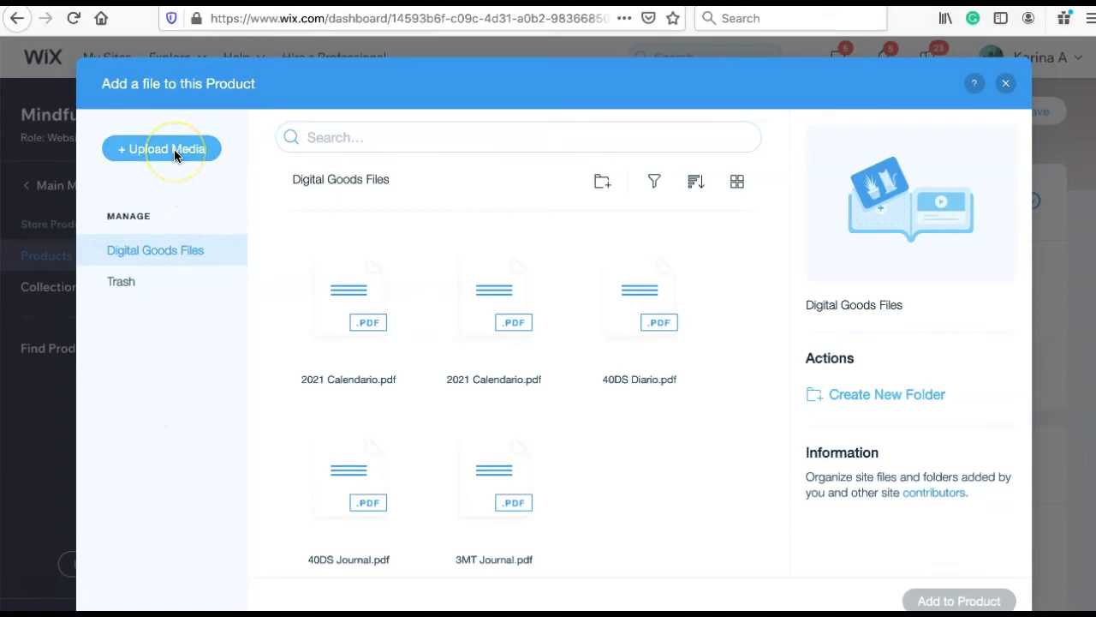
click(174, 149)
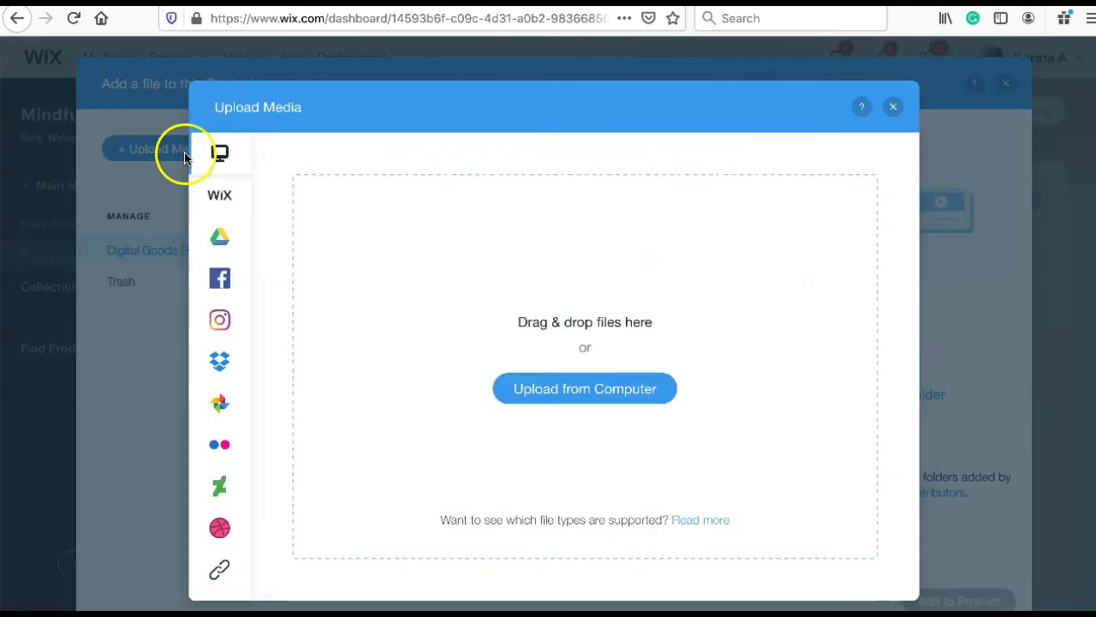
Upload English 2021 Calendar.pdf from the computer into the product's file library
click(529, 390)
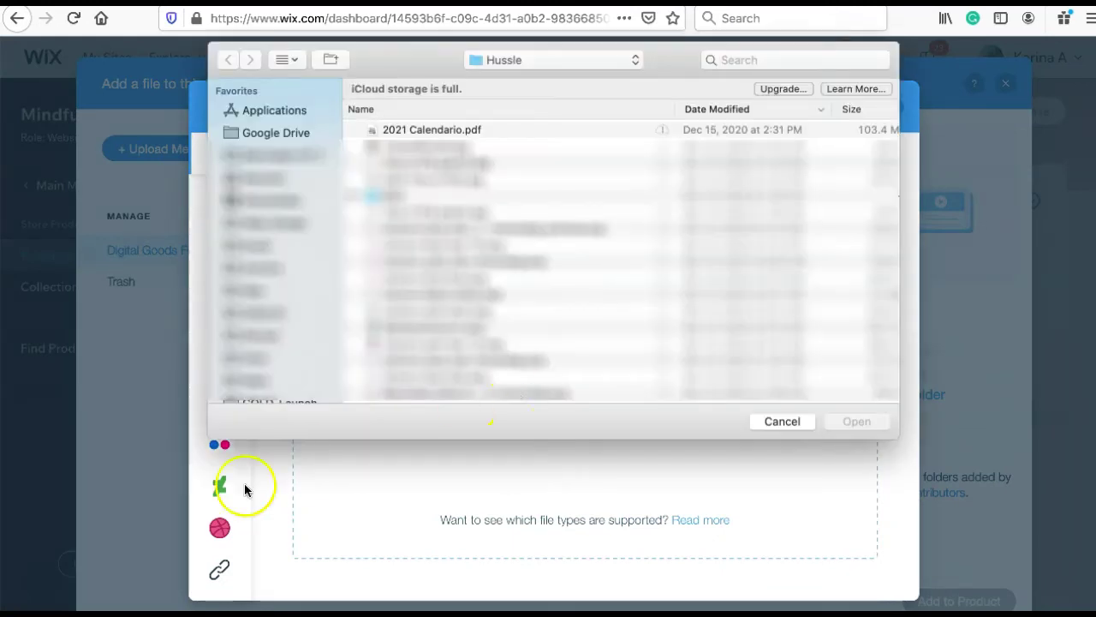
click(407, 129)
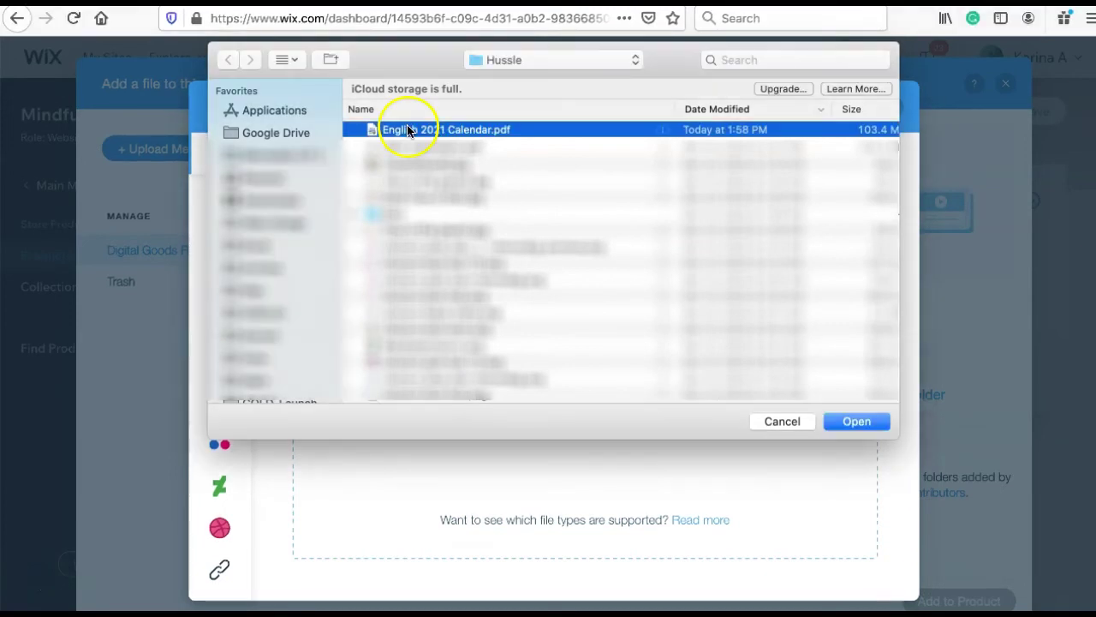
click(856, 420)
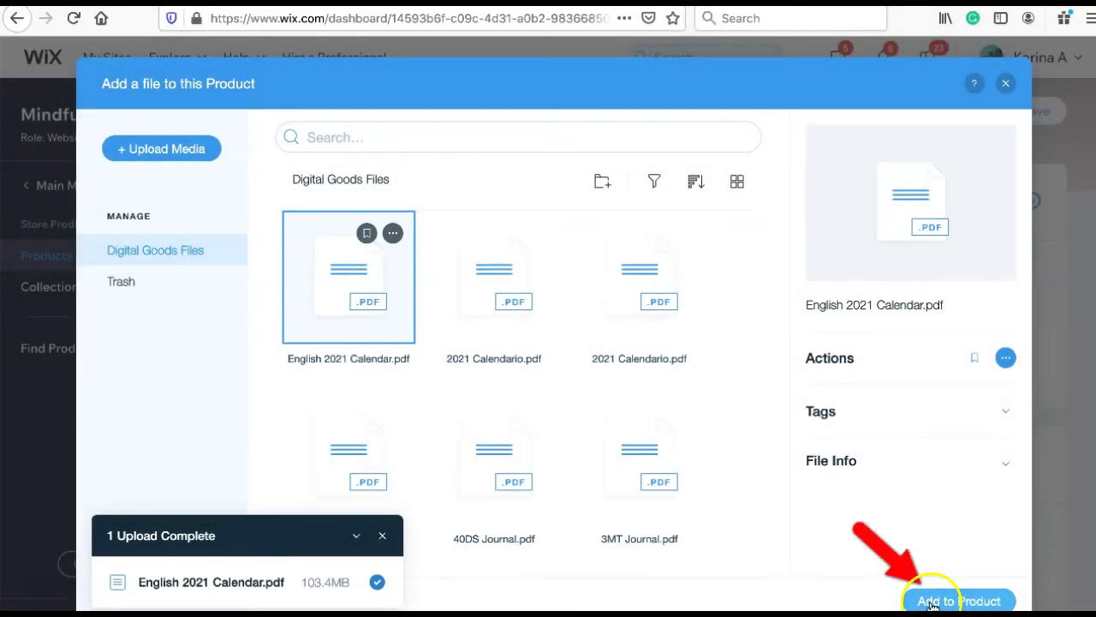
Add the uploaded calendar PDF to the product and scroll down to Inventory & Shipping
click(931, 602)
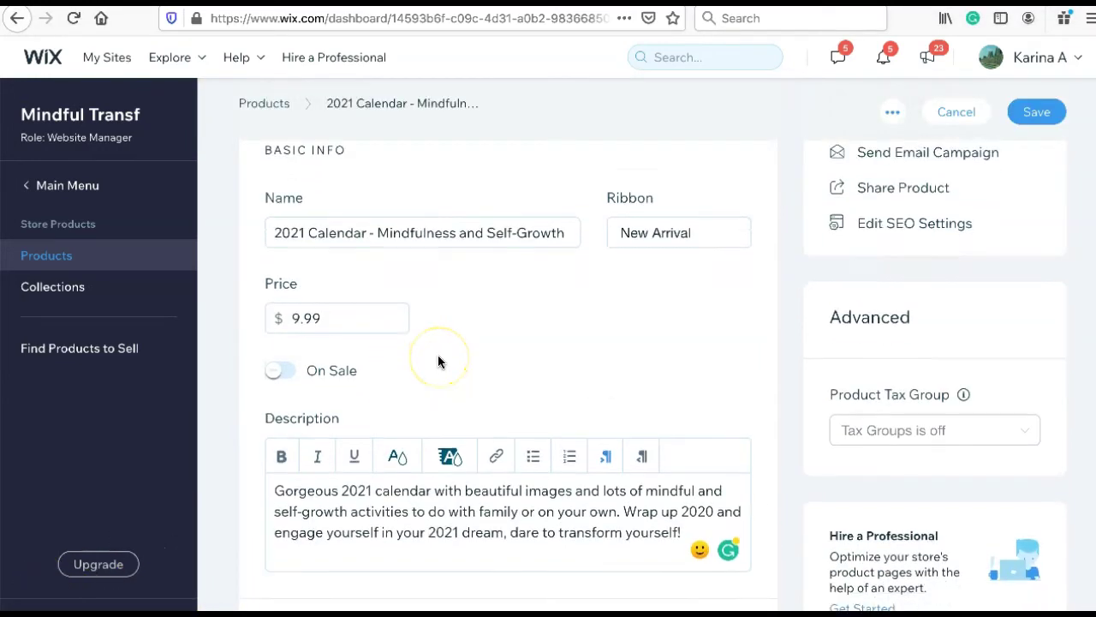
scroll(438, 362, down, 1)
scroll(437, 362, down, 1)
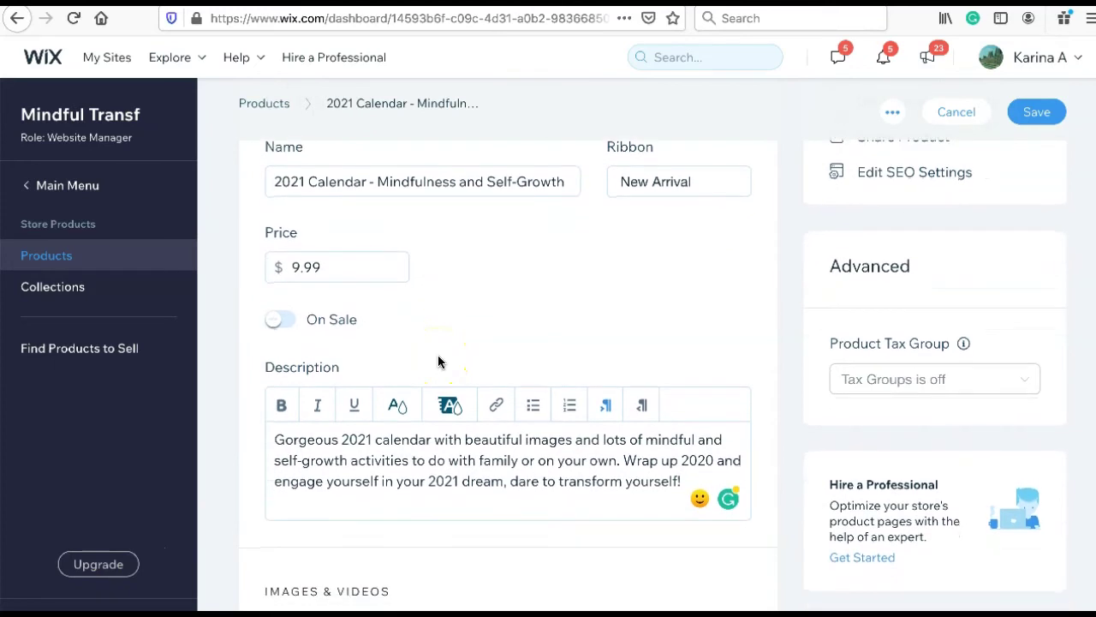
scroll(437, 362, down, 1)
scroll(438, 362, down, 2)
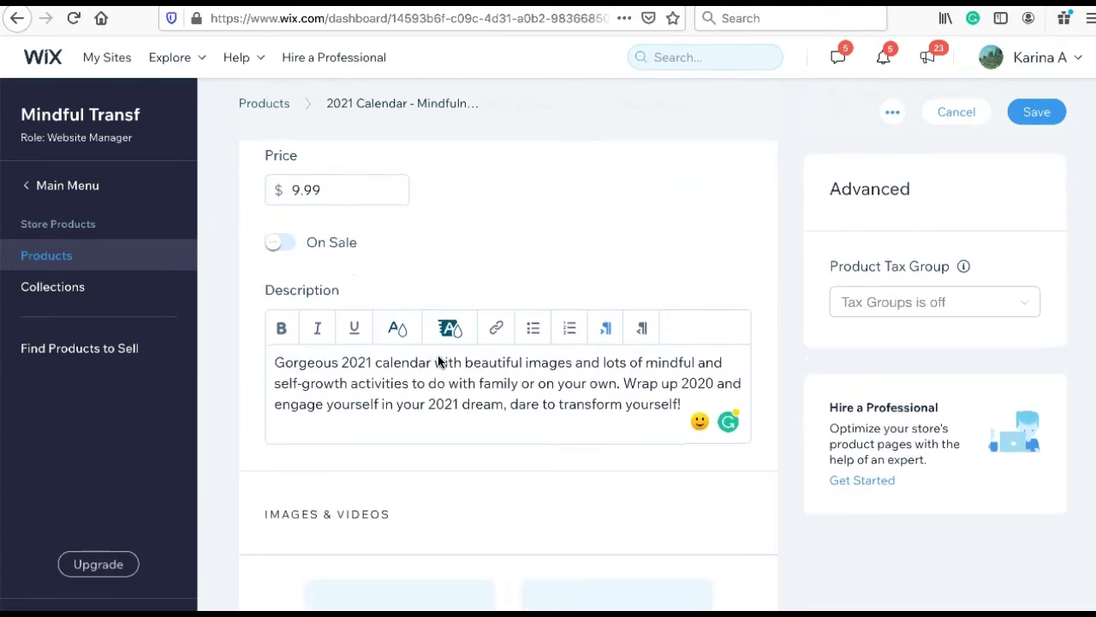
scroll(438, 362, down, 1)
scroll(437, 361, down, 2)
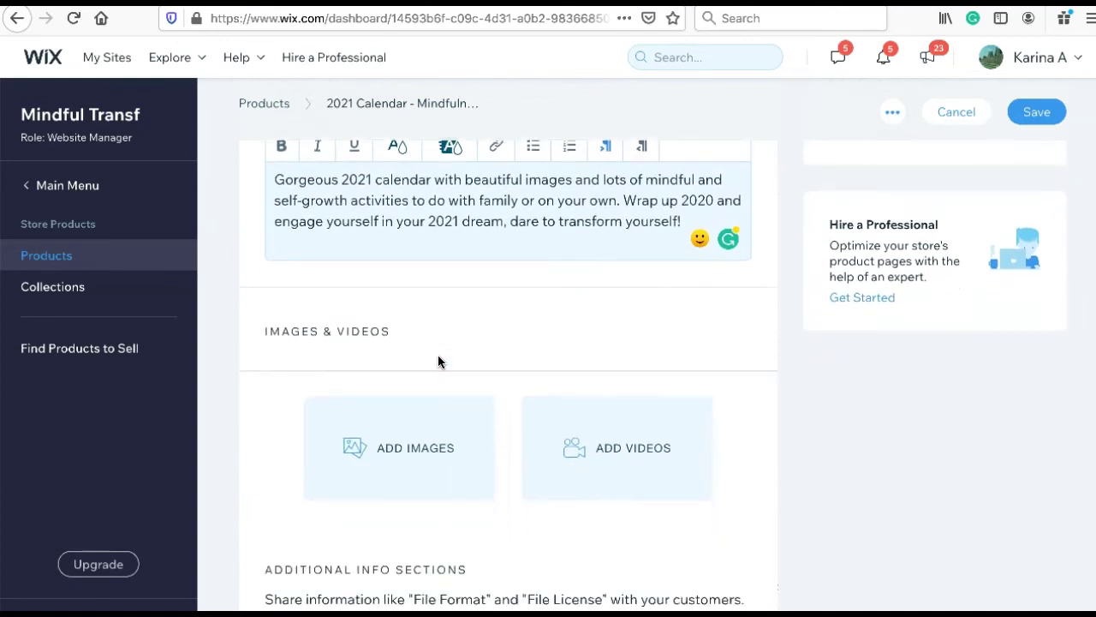
scroll(438, 362, down, 5)
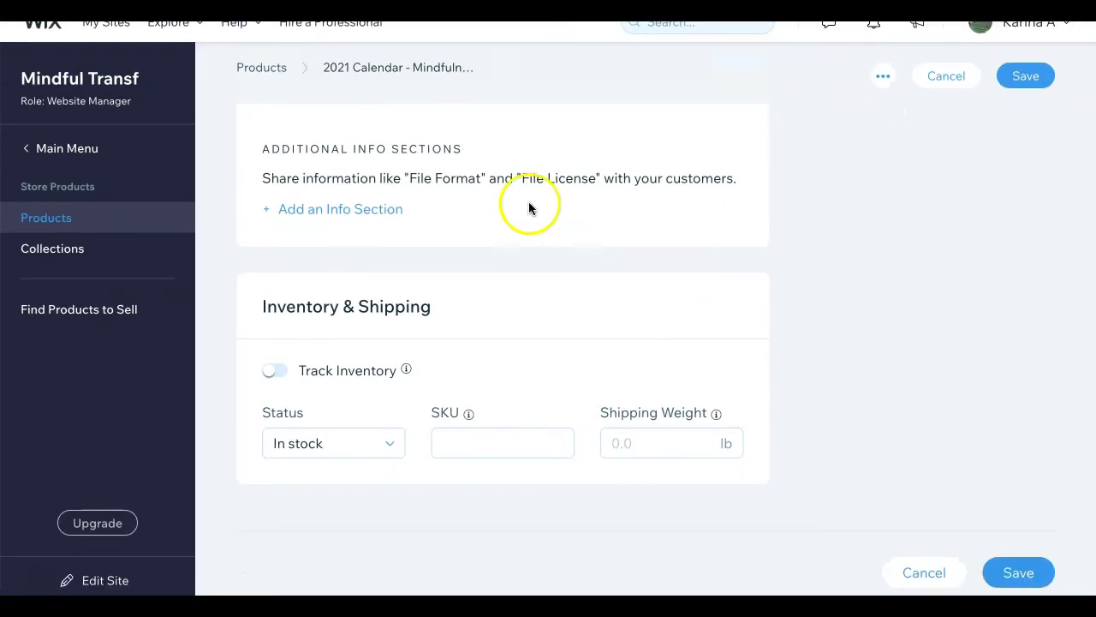
scroll(779, 243, down, 2)
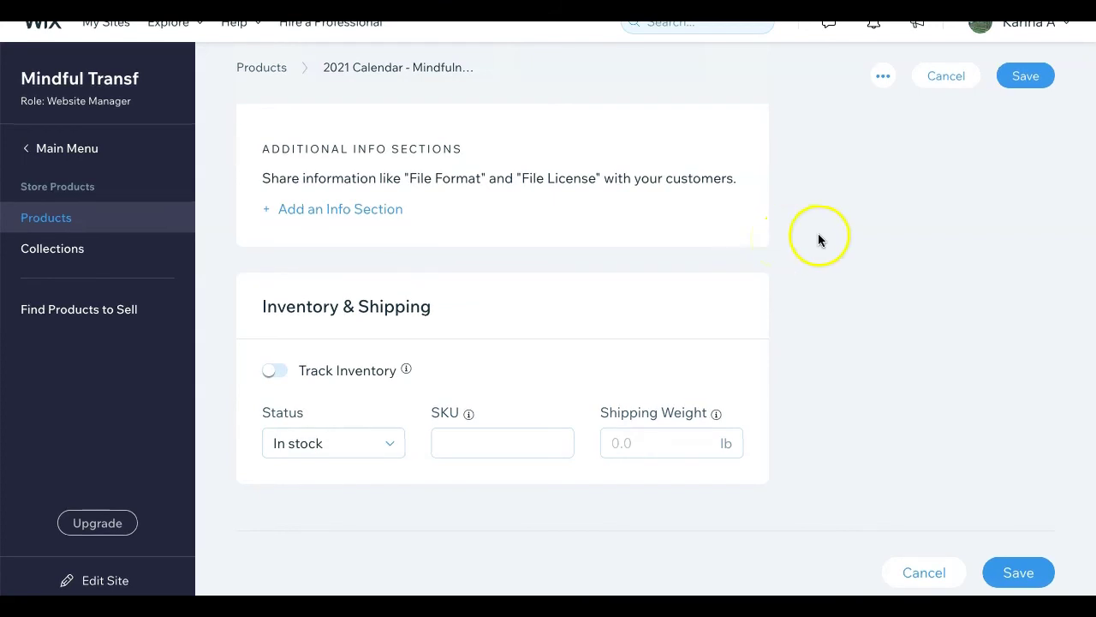
Save the 2021 Calendar product at $9.99 and reopen it from the Products list
click(1019, 74)
click(1017, 583)
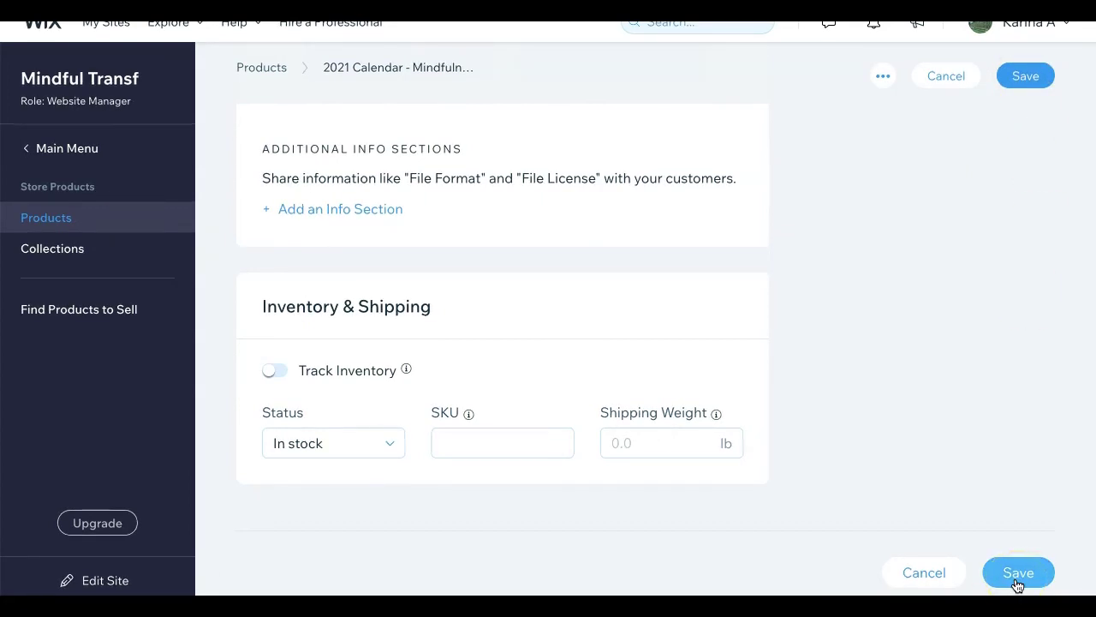
click(151, 572)
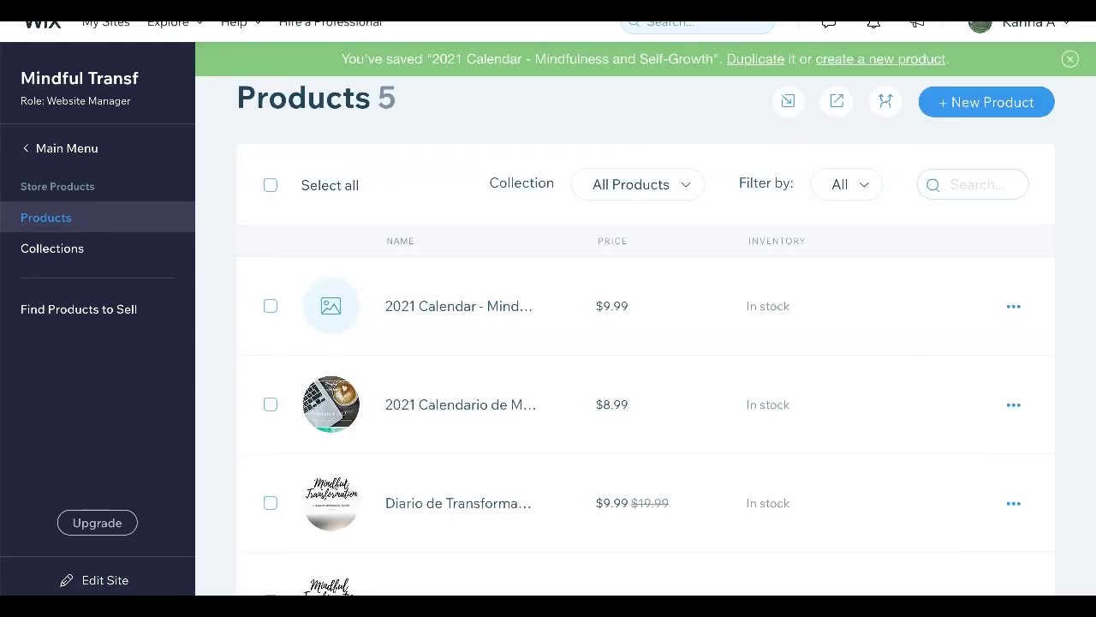
click(495, 314)
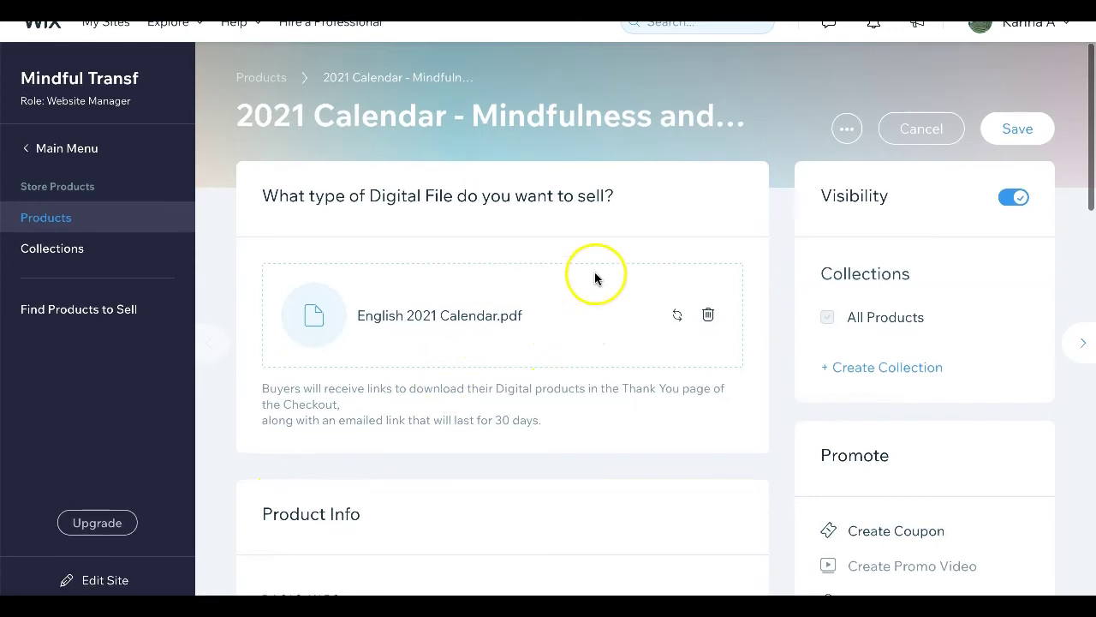
Add the two uploaded calendar screenshots as the product's images under Images & Videos
scroll(594, 265, down, 1)
scroll(592, 257, down, 6)
scroll(593, 261, down, 2)
scroll(593, 261, down, 3)
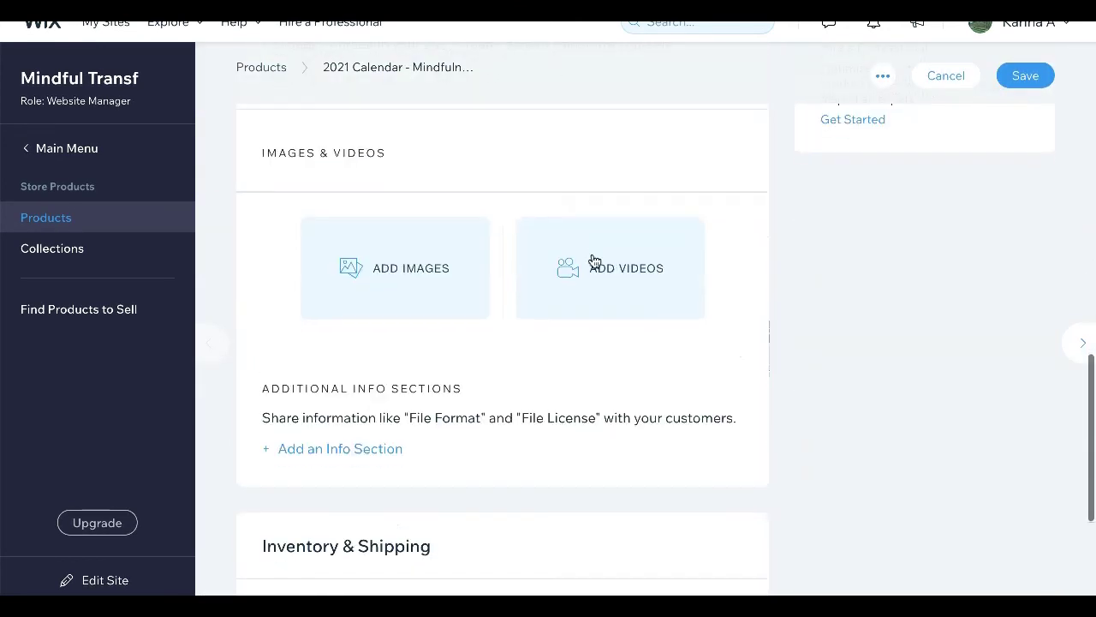
click(423, 283)
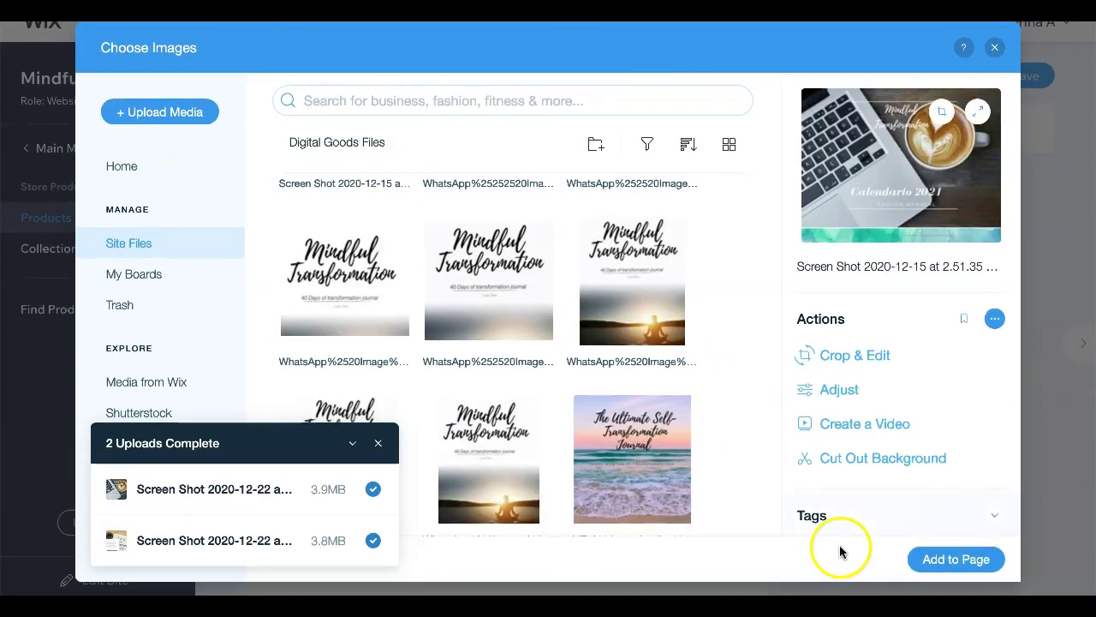
click(920, 559)
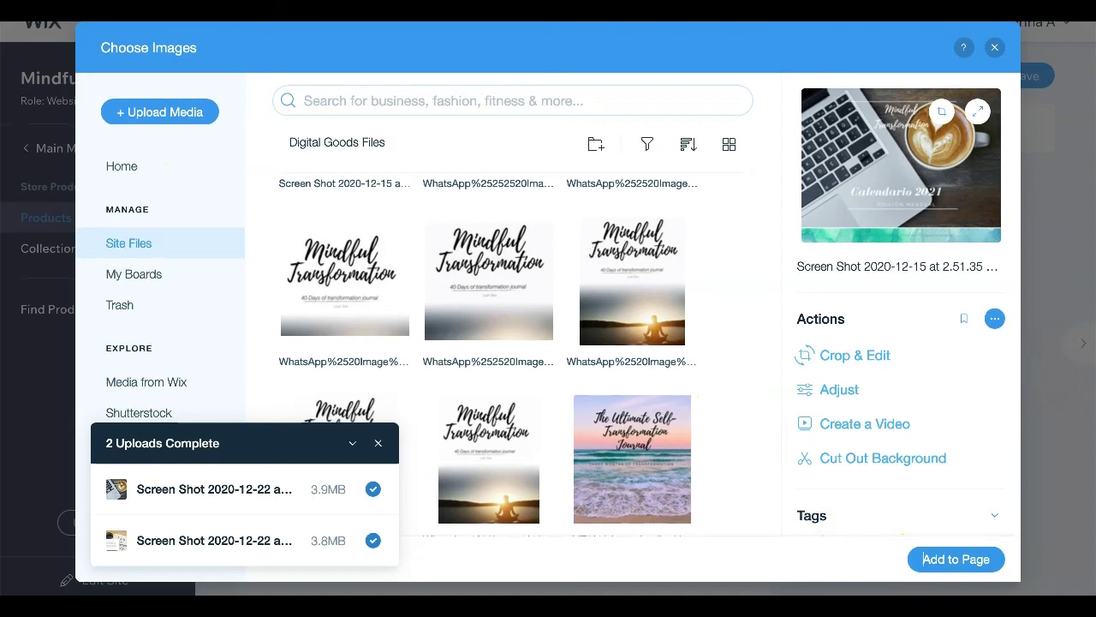